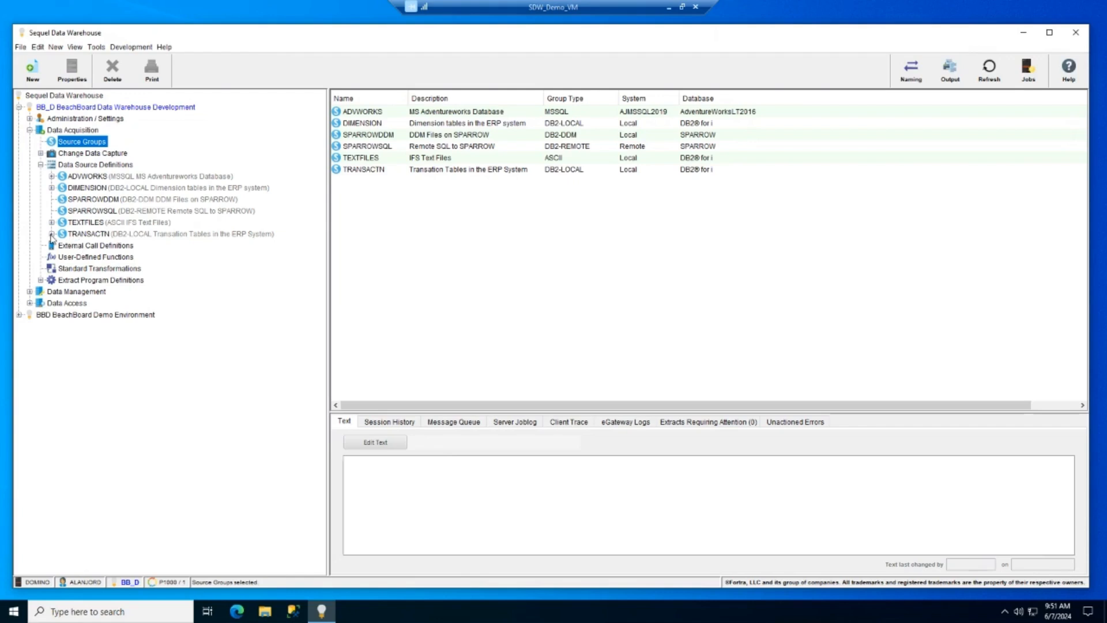
Step: Expand the TRANSACTN source group and view the columns of its INVLINE data source
click(51, 234)
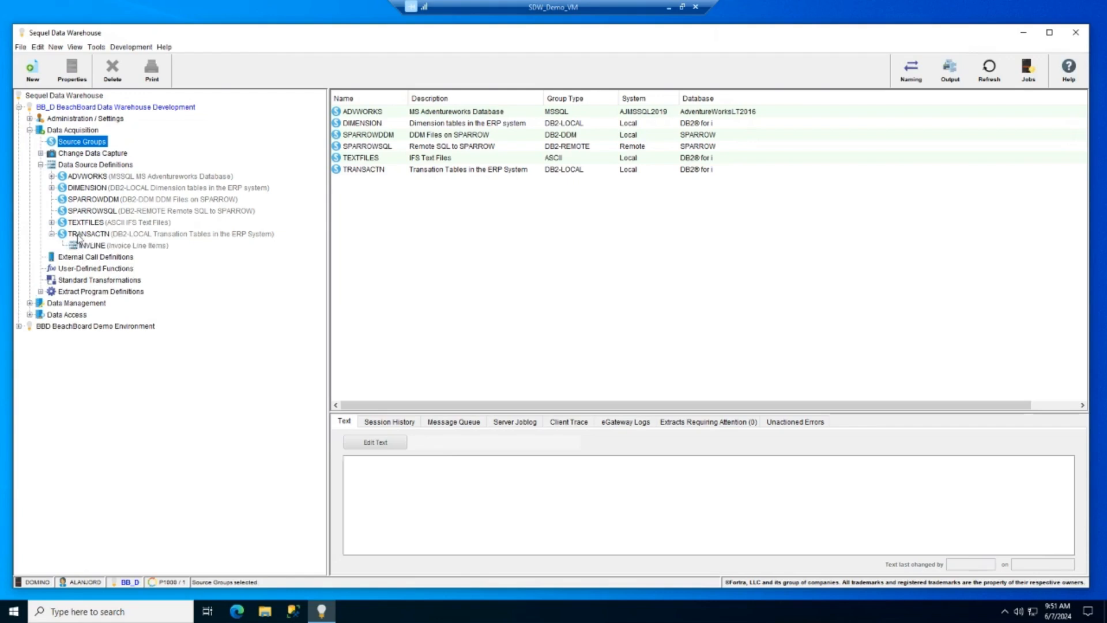
click(80, 235)
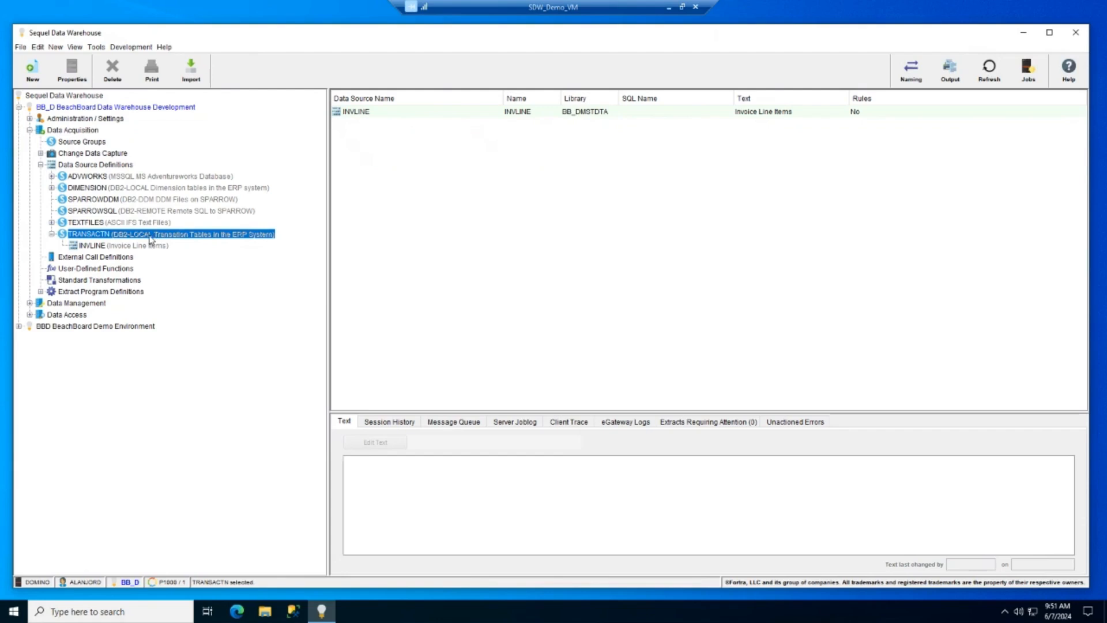
click(94, 247)
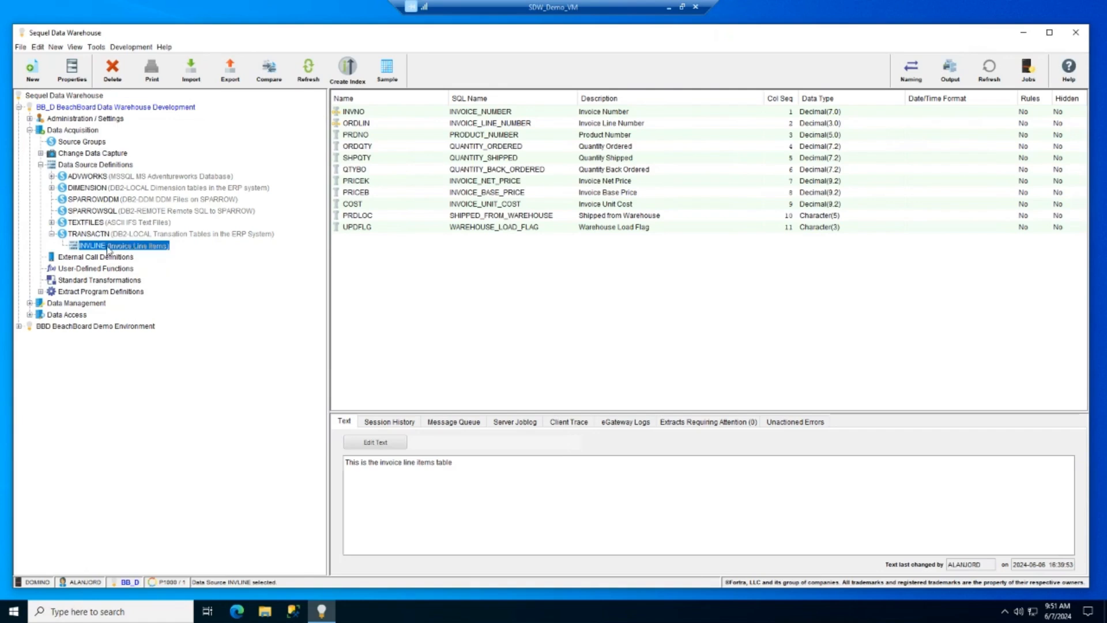
Step: Start introducing a DB2-LOCAL data source in the TRANSACTN group, choosing the INVHEAD table from library BB_DMSTDTA
click(33, 75)
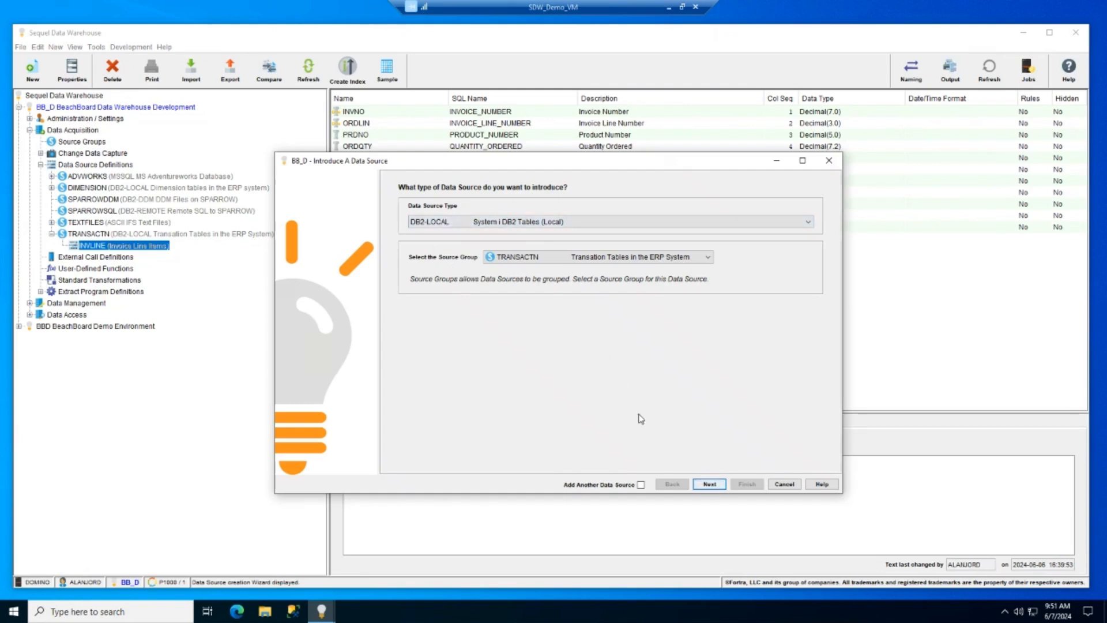
click(704, 482)
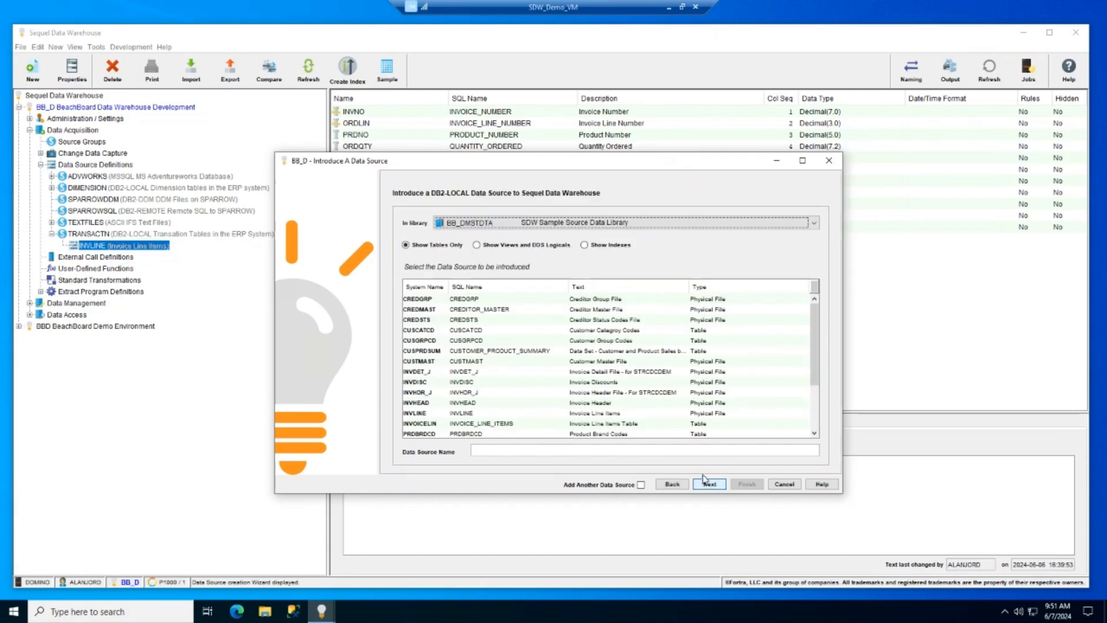
click(655, 222)
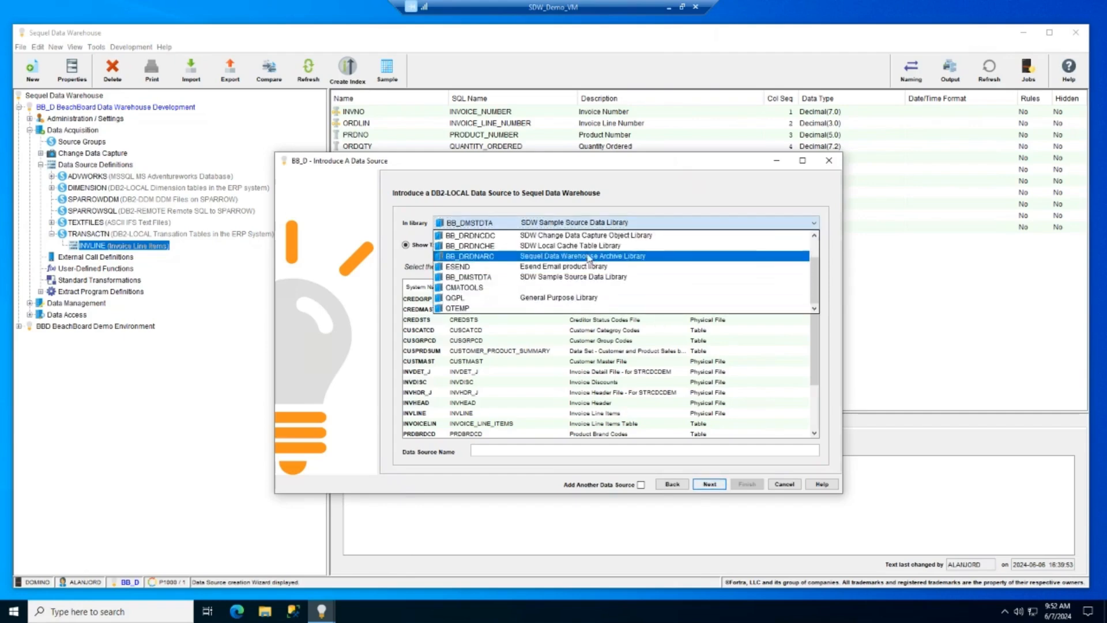
click(521, 223)
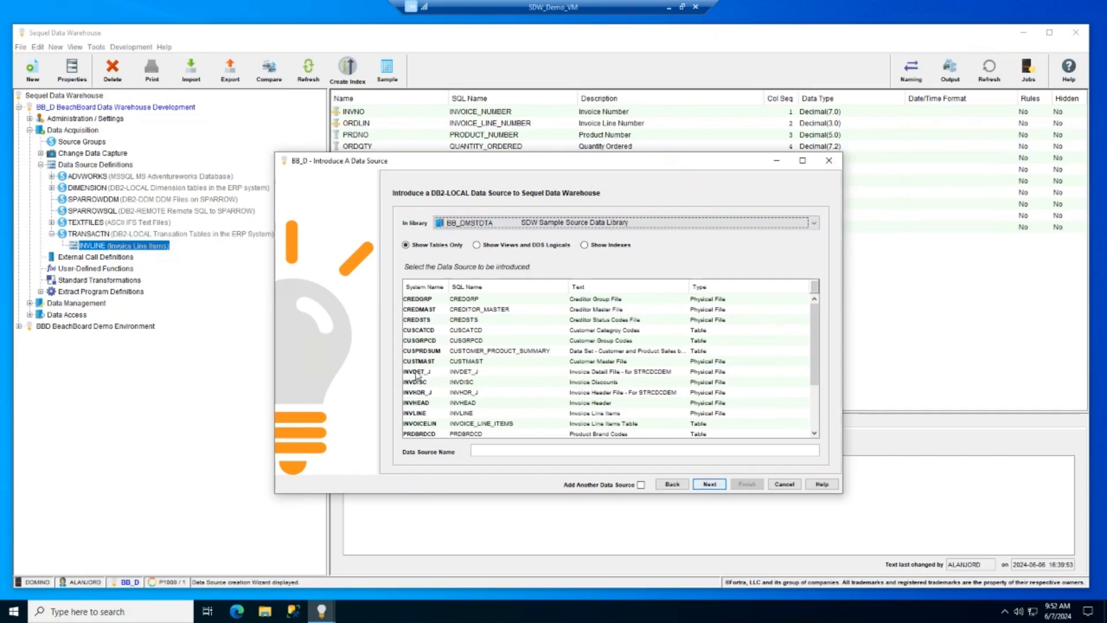
click(459, 403)
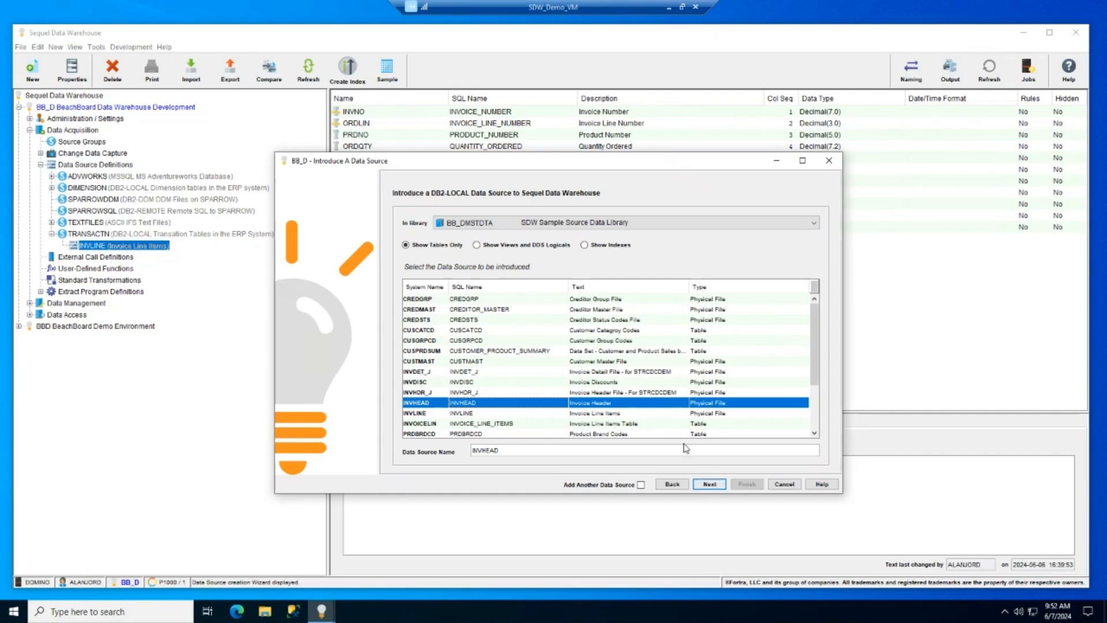
click(710, 485)
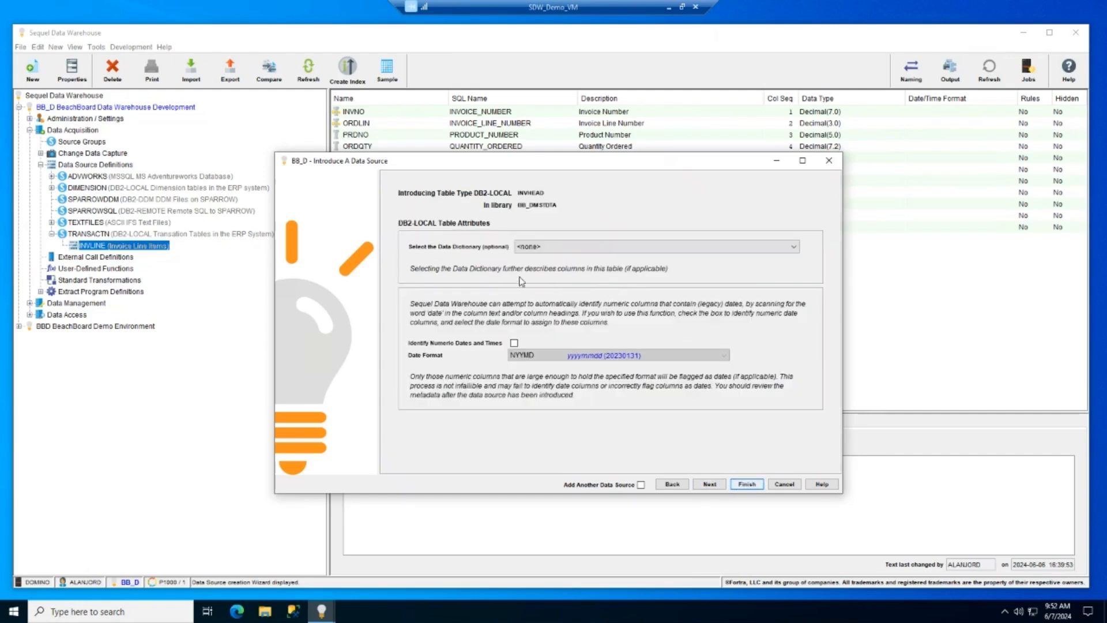
Step: Leave the data dictionary at none and have numeric dates and times identified using the NYYMD date format
click(544, 249)
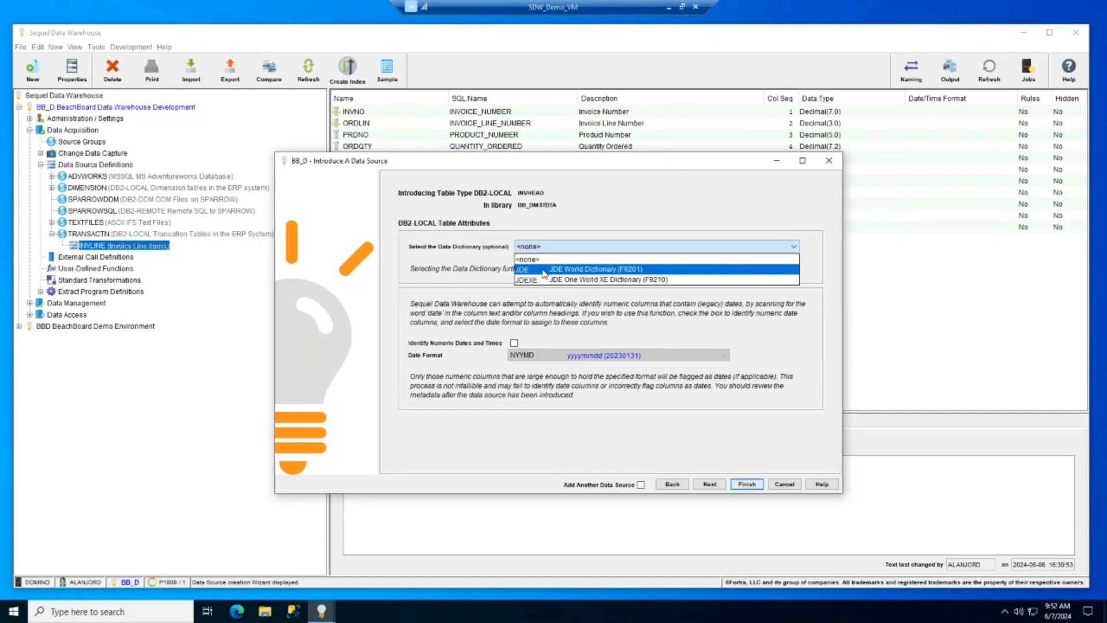
click(498, 272)
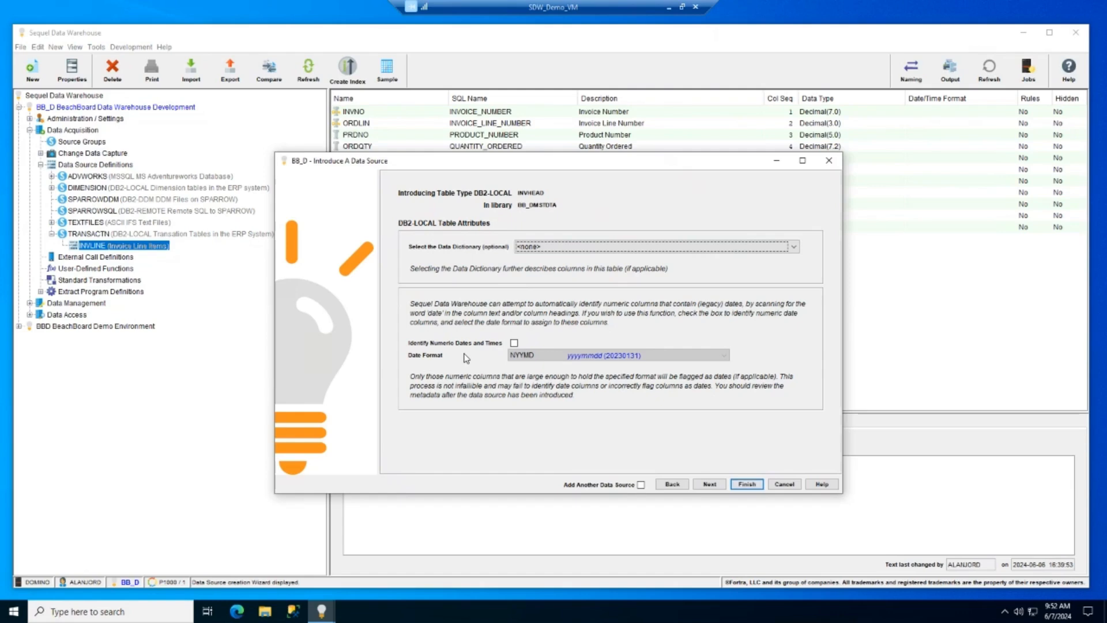
click(514, 343)
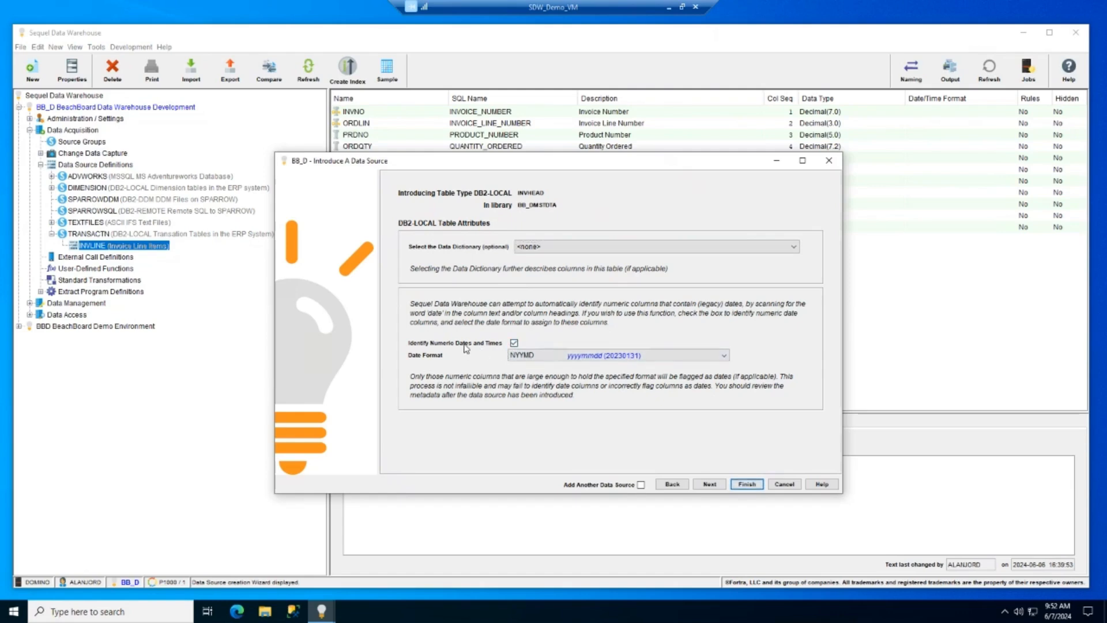
click(540, 356)
scroll(559, 418, down, 1)
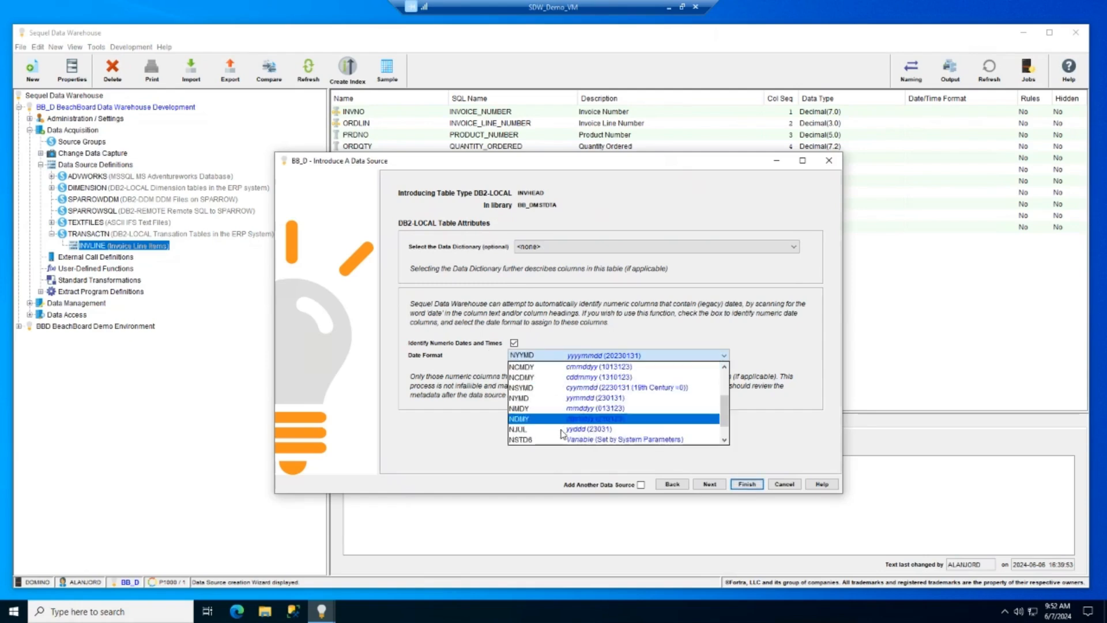
scroll(550, 407, up, 2)
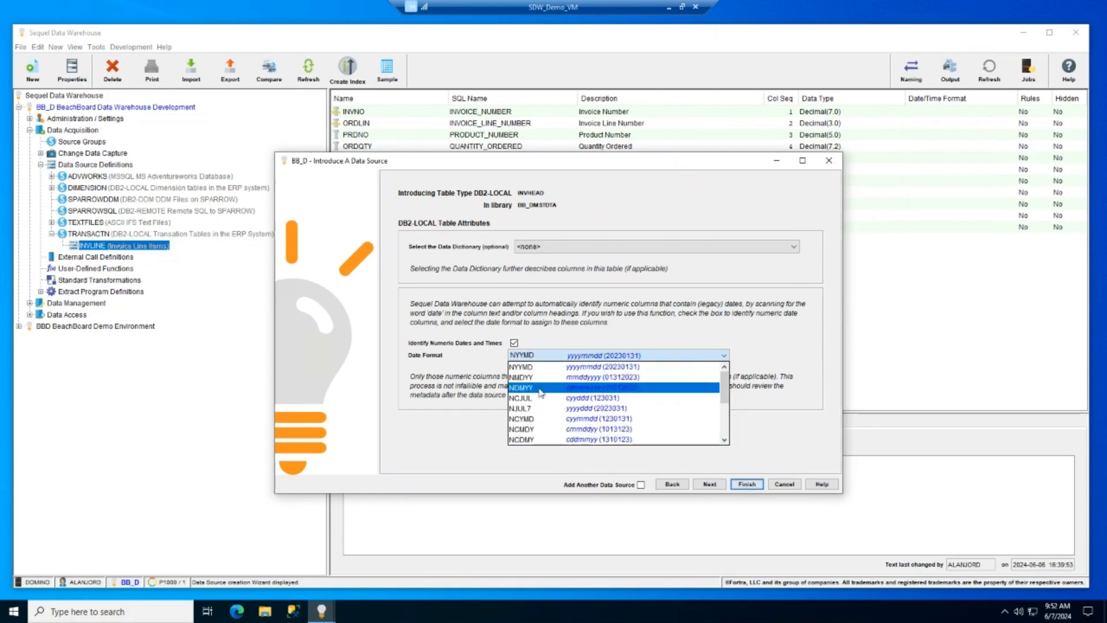
click(536, 368)
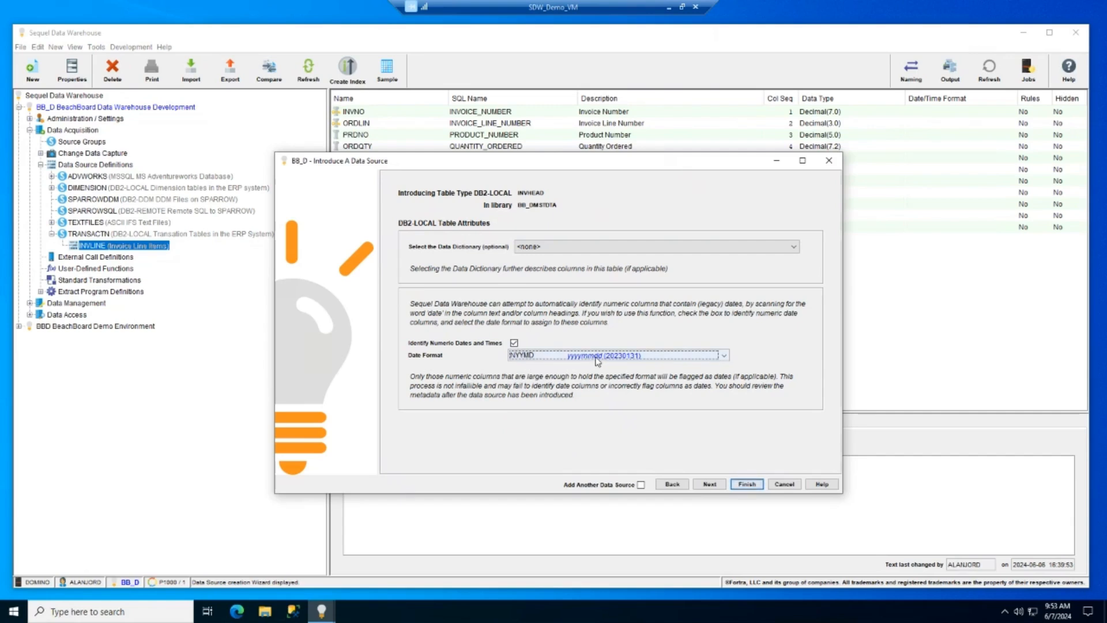
click(710, 485)
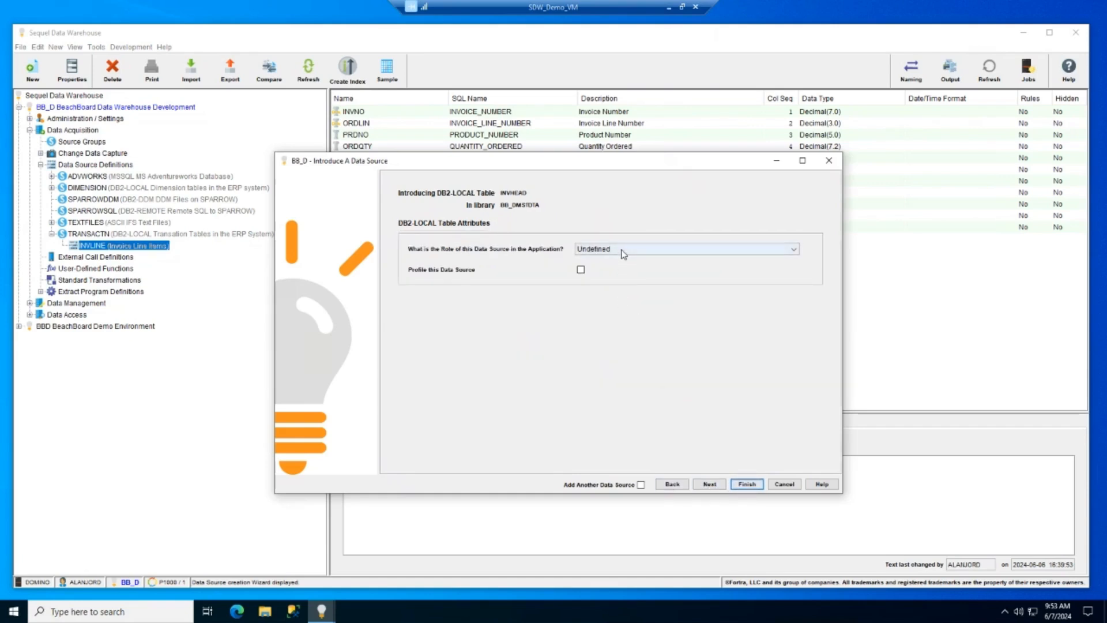
Step: Assign the Transaction Header Table role, enter "This is the invoice header table" as the data source text, and finish introducing INVHEAD
click(622, 254)
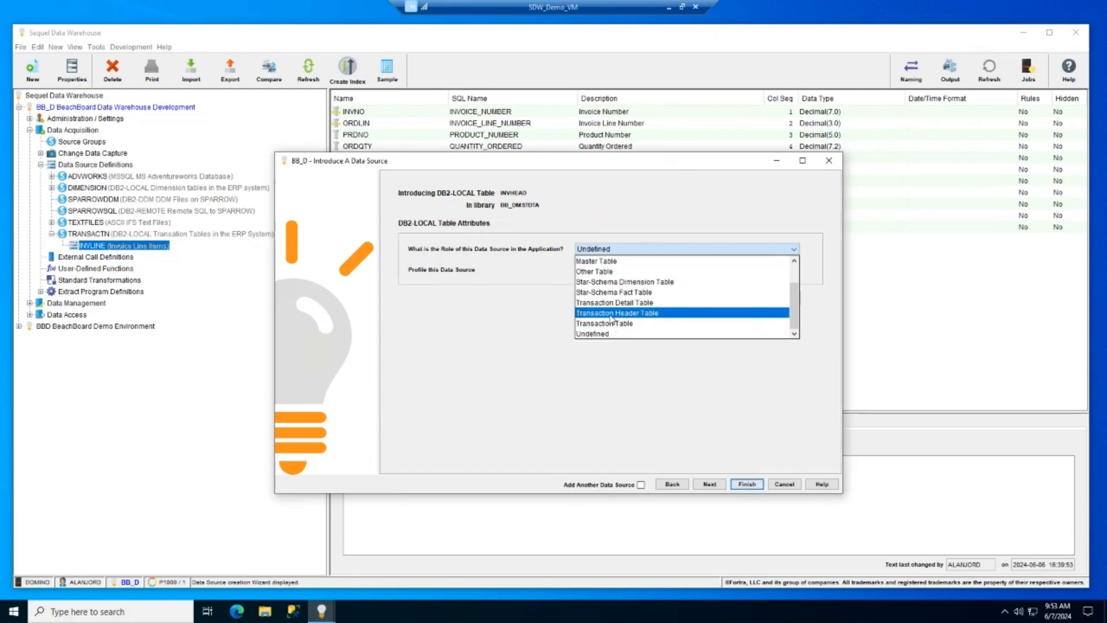
click(667, 314)
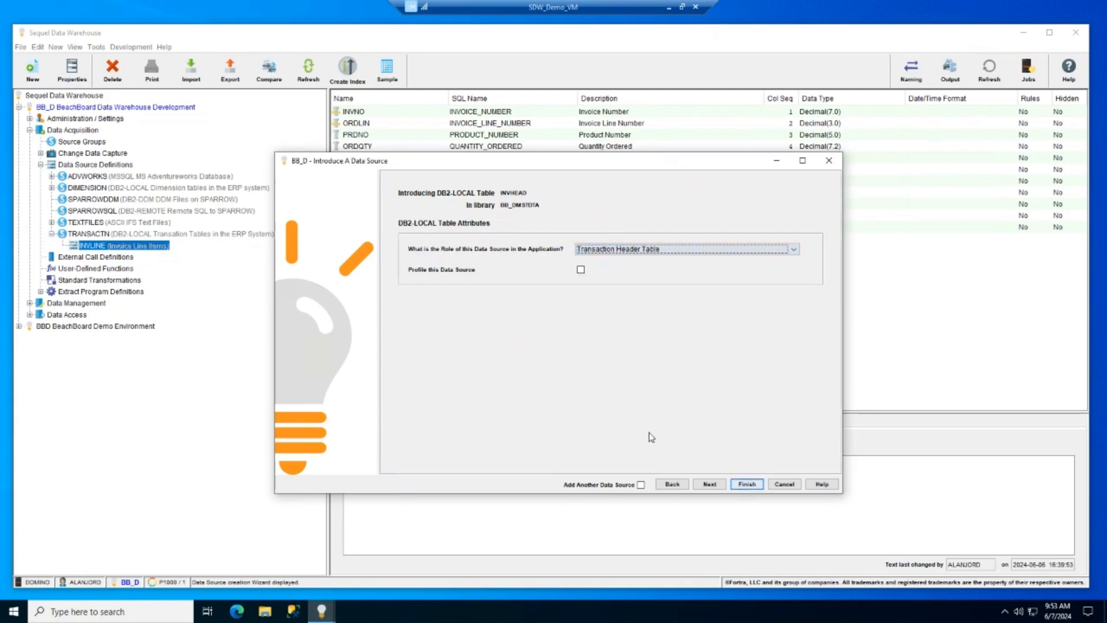
click(708, 486)
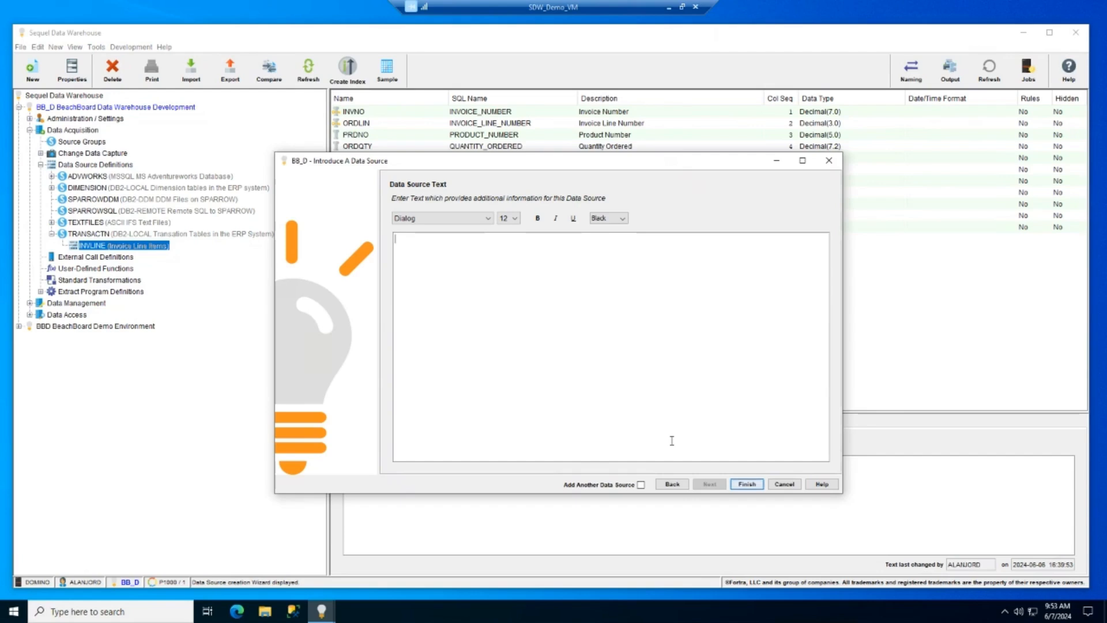
text(Thi)
text(s the invoice header table)
click(747, 484)
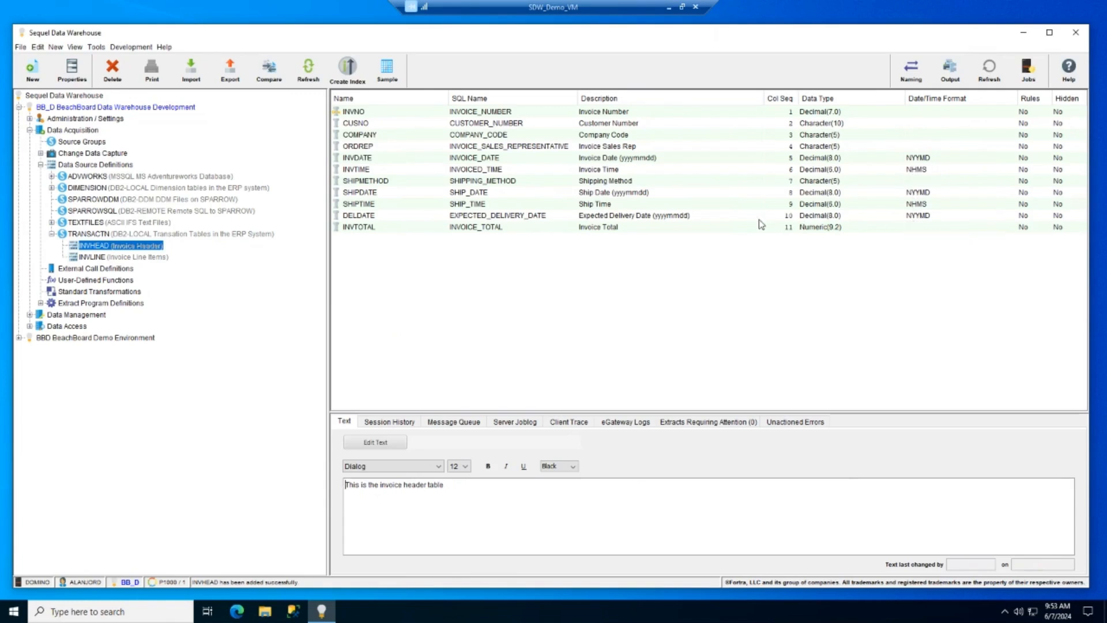
Step: Review the general and source element properties of the INVDATE column without changing them
double_click(426, 158)
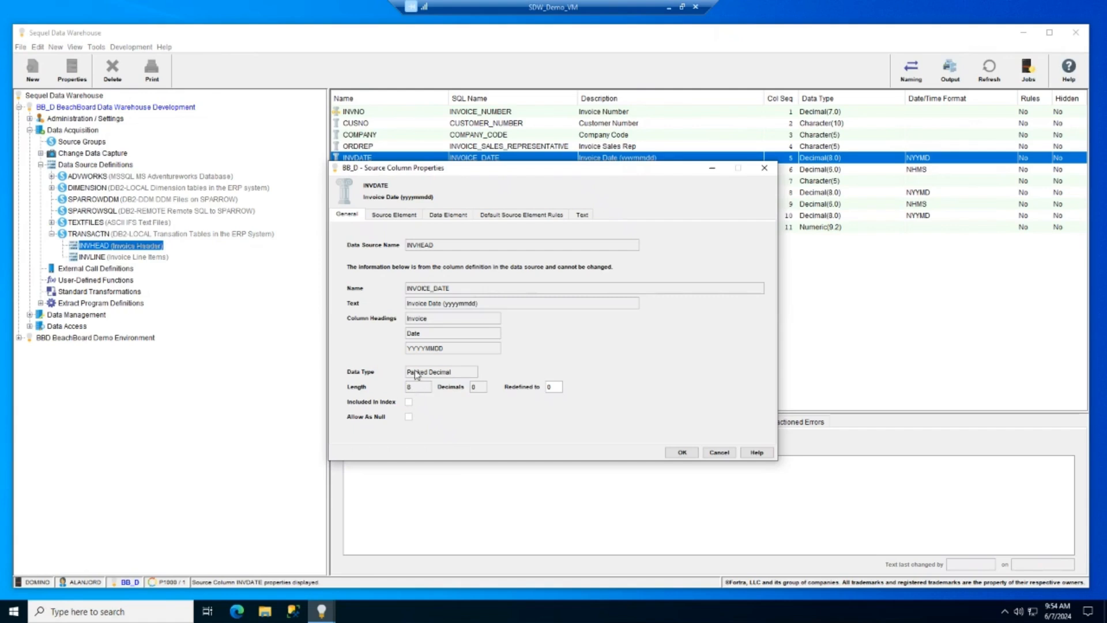
click(392, 217)
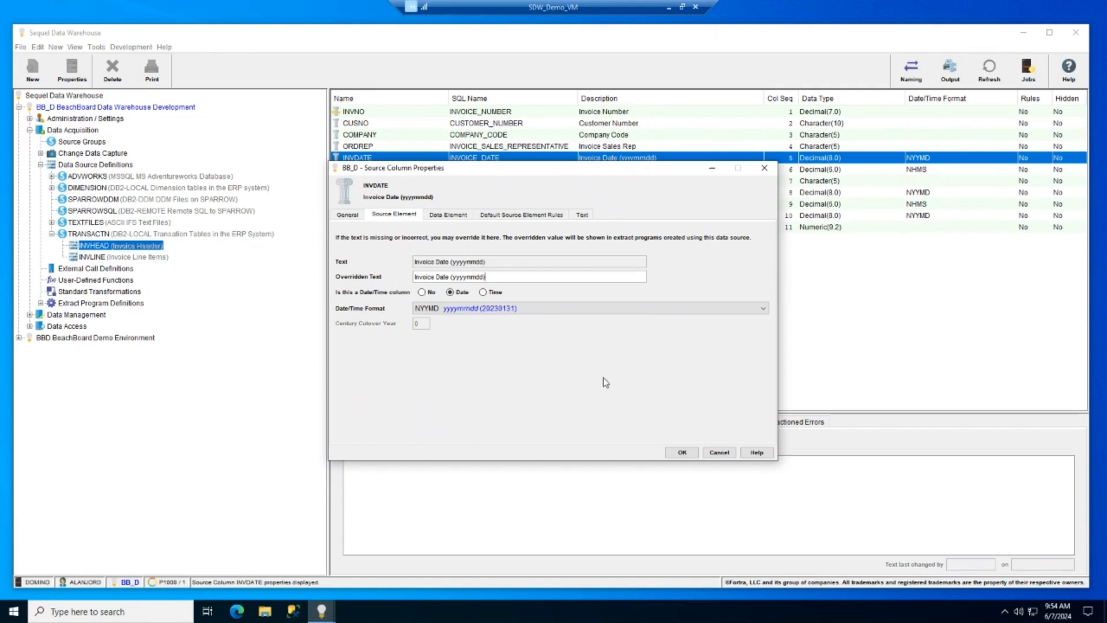
click(719, 453)
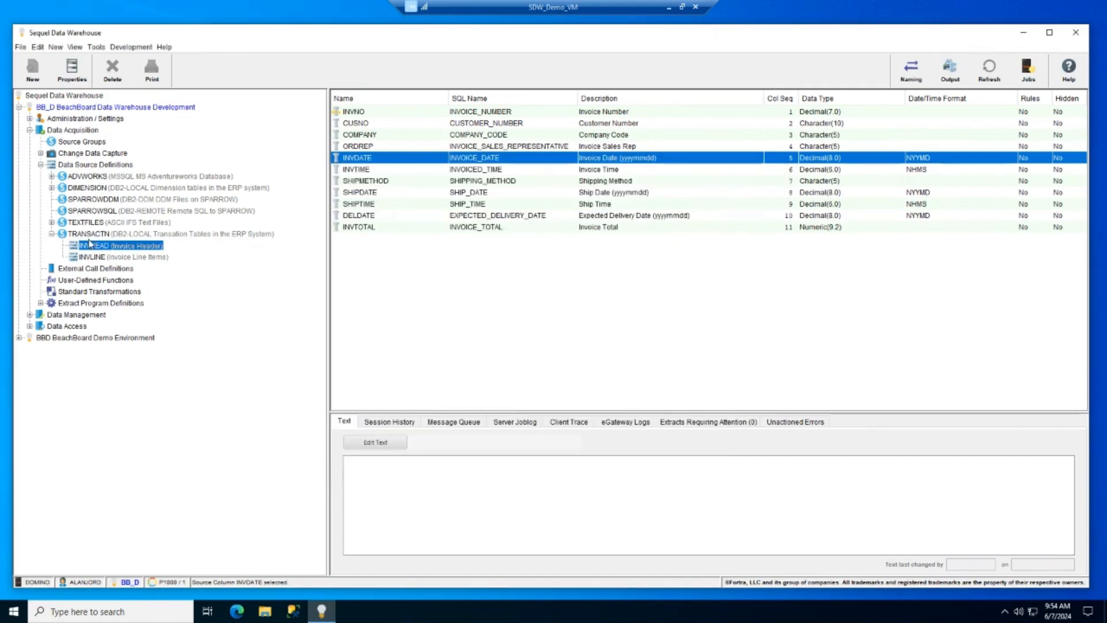
Step: Start a DB2-DDM data source in the SPARROWDDM group with a new DDM file CUSTMASTDD, named "CUSTMASTDD on SPARROW", in library BB_DMSTDTA
click(102, 199)
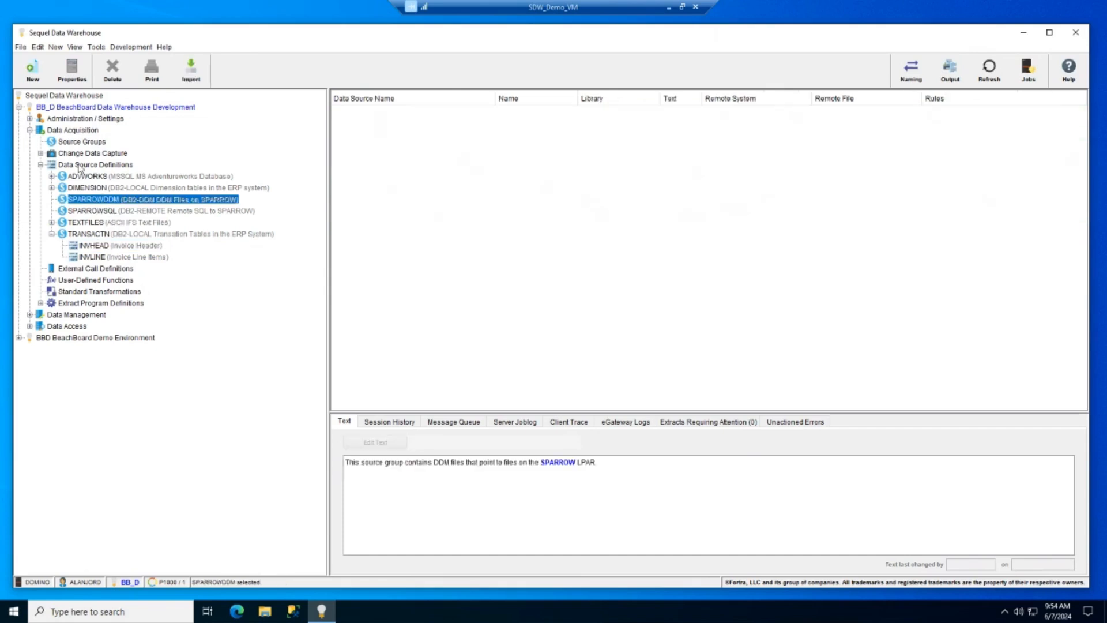
click(32, 72)
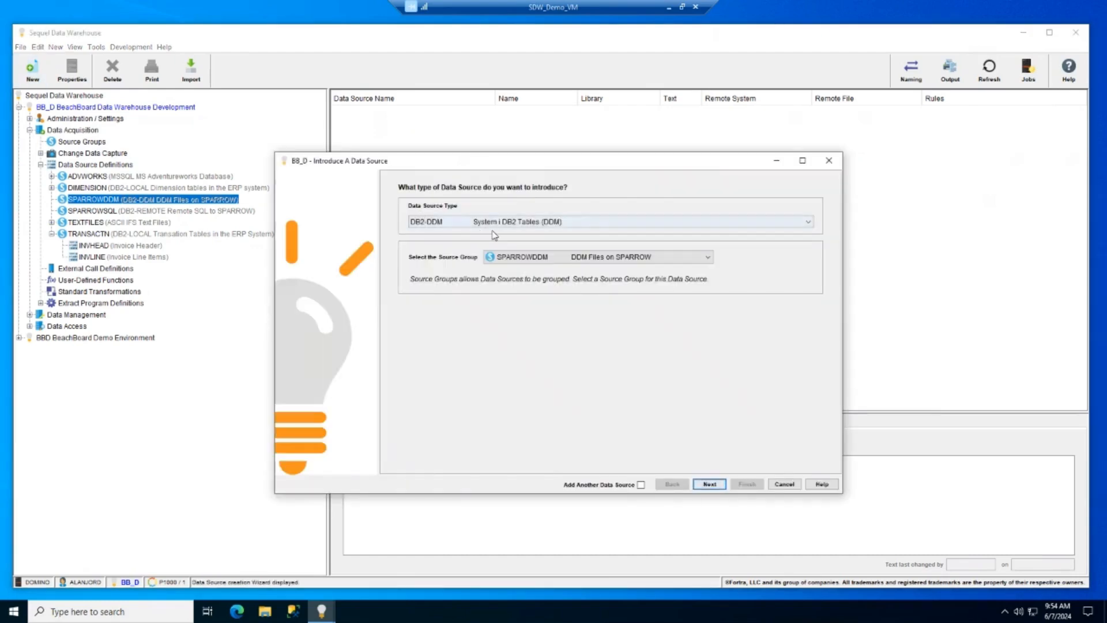
click(709, 485)
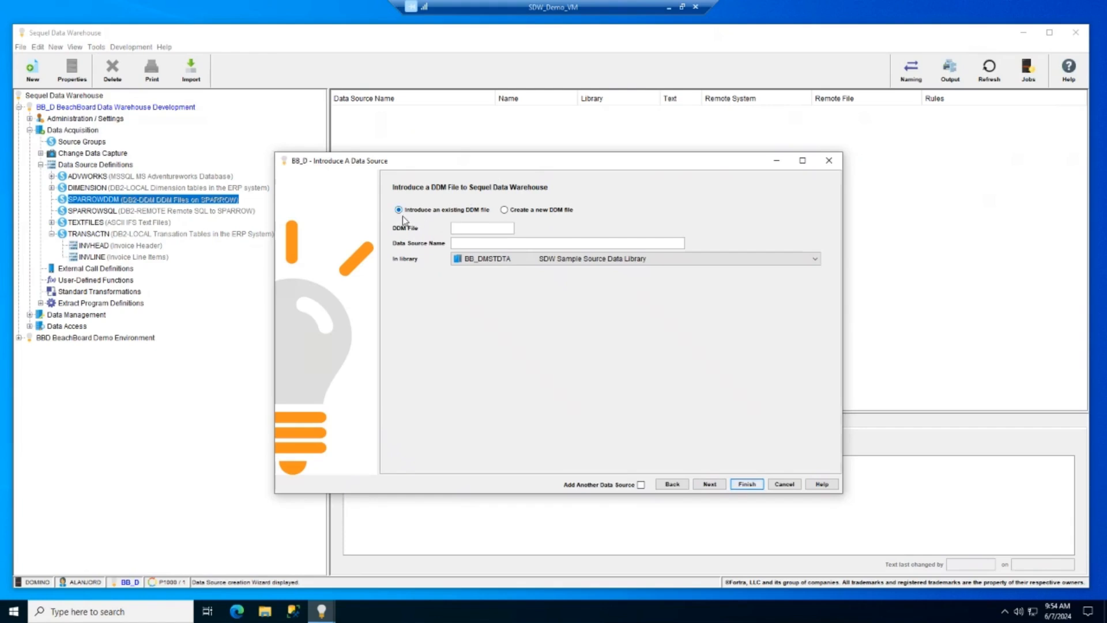
click(504, 210)
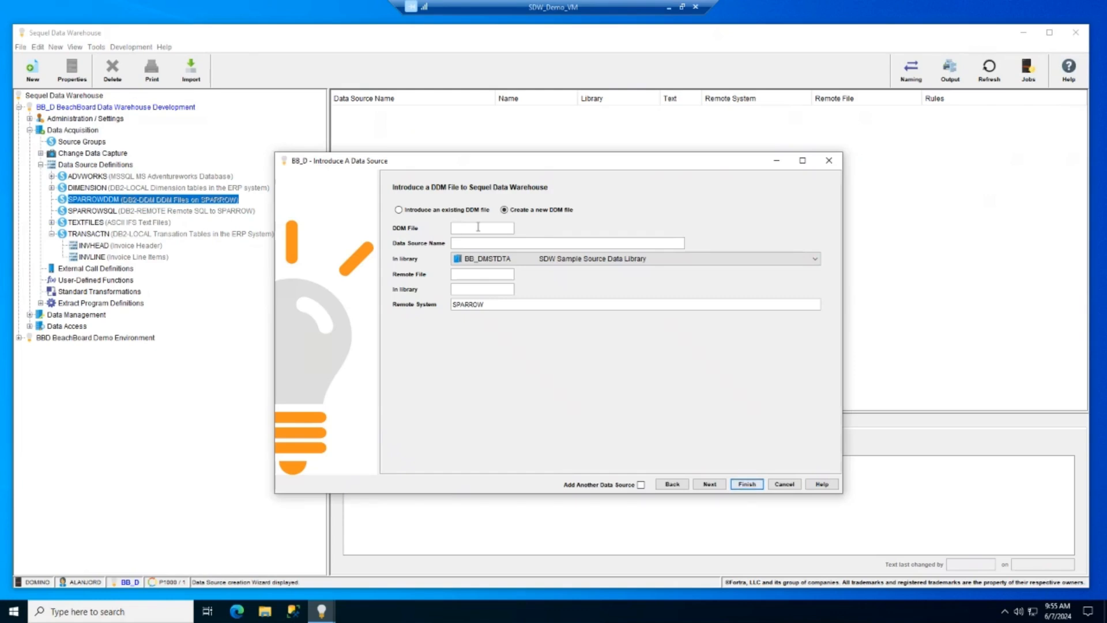
text(STMASTDD)
key(Tab)
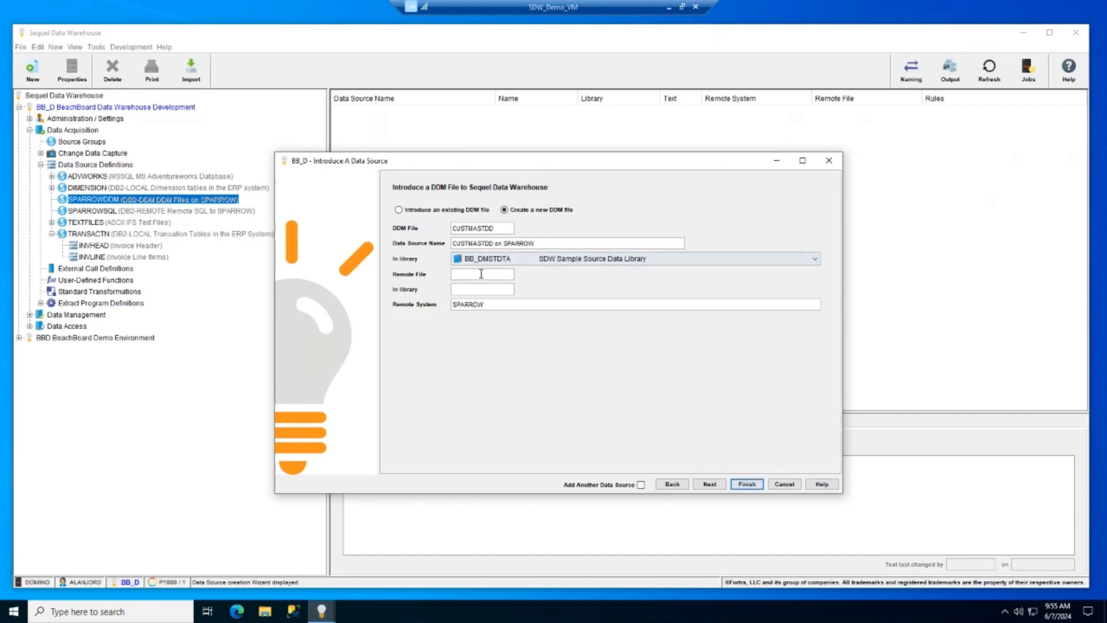
Step: Point the new DDM file at the remote file CUSTMAST, enter its remote library, and proceed to the table attributes
text(CUSTMA)
key(Tab)
text(B)
text(3MSTDT)
text(A)
click(707, 484)
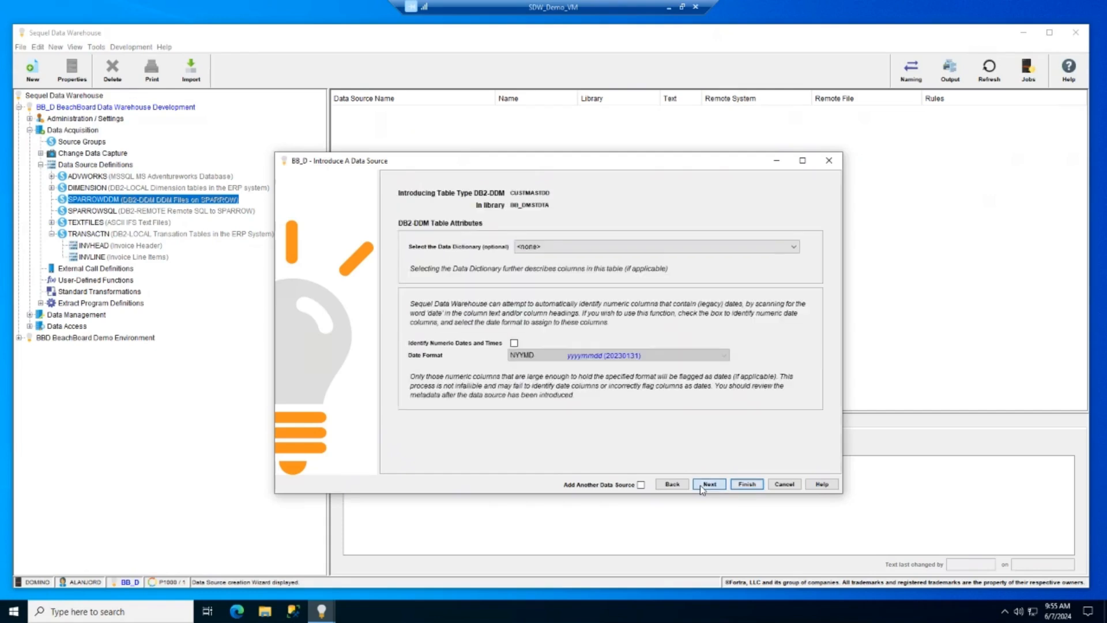
Step: Enable numeric date identification with the NCYMD format, finish introducing the DDM data source without text, and select its CUSSDT column
click(514, 344)
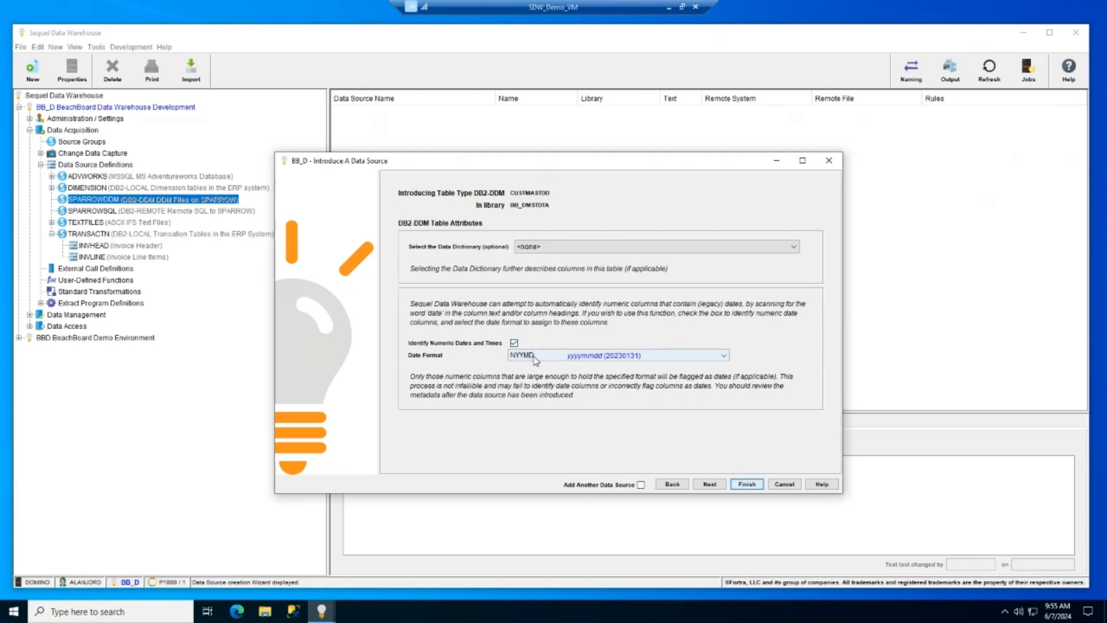
click(537, 355)
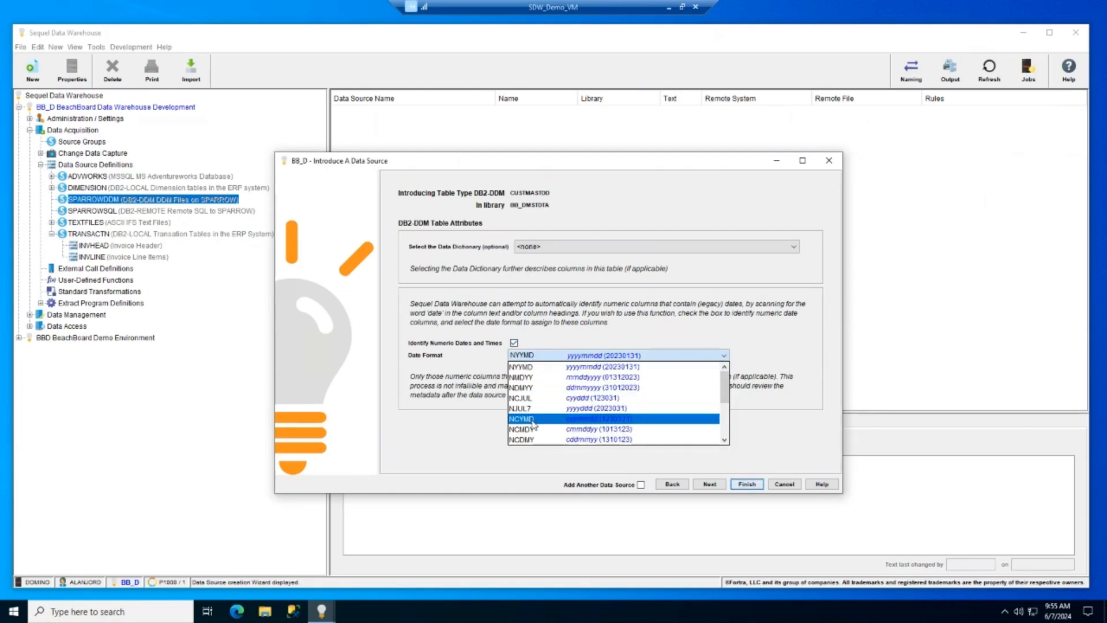
click(560, 419)
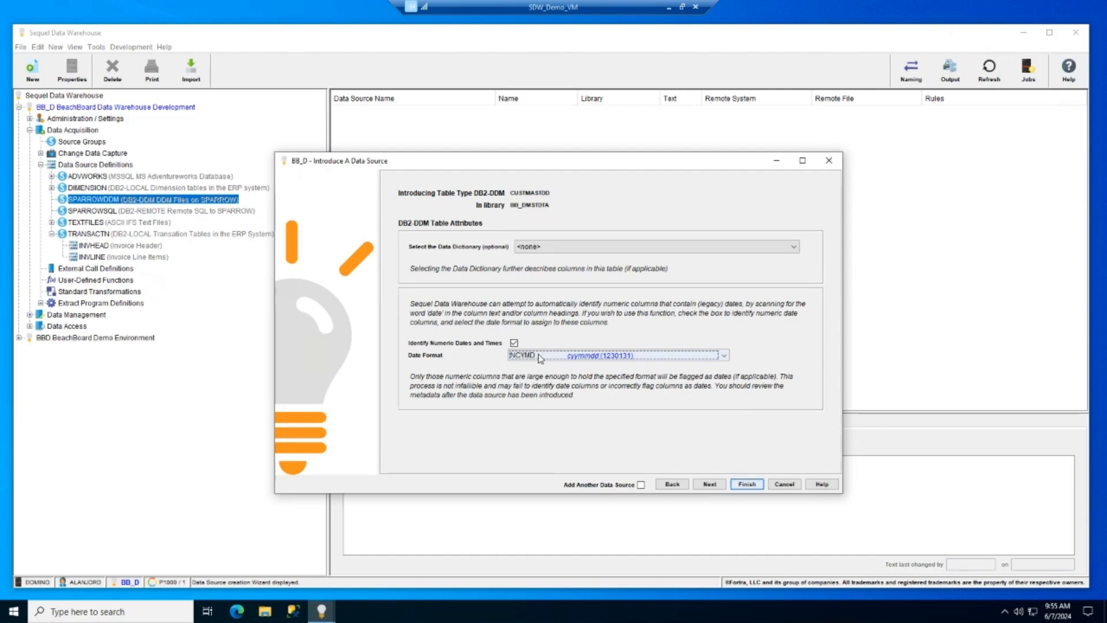
click(714, 485)
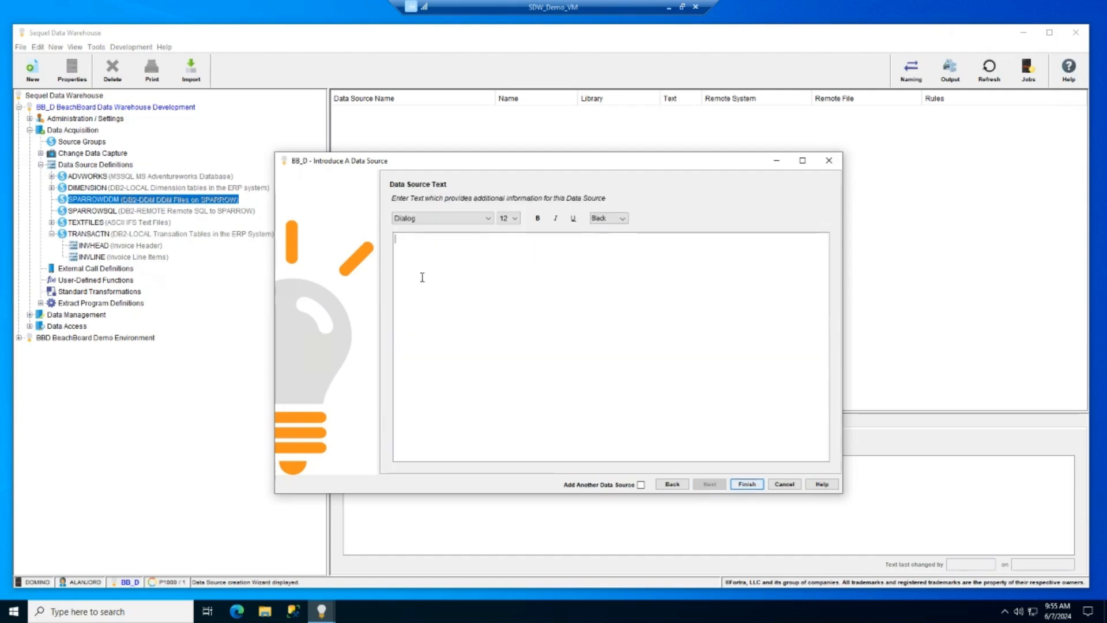
click(744, 488)
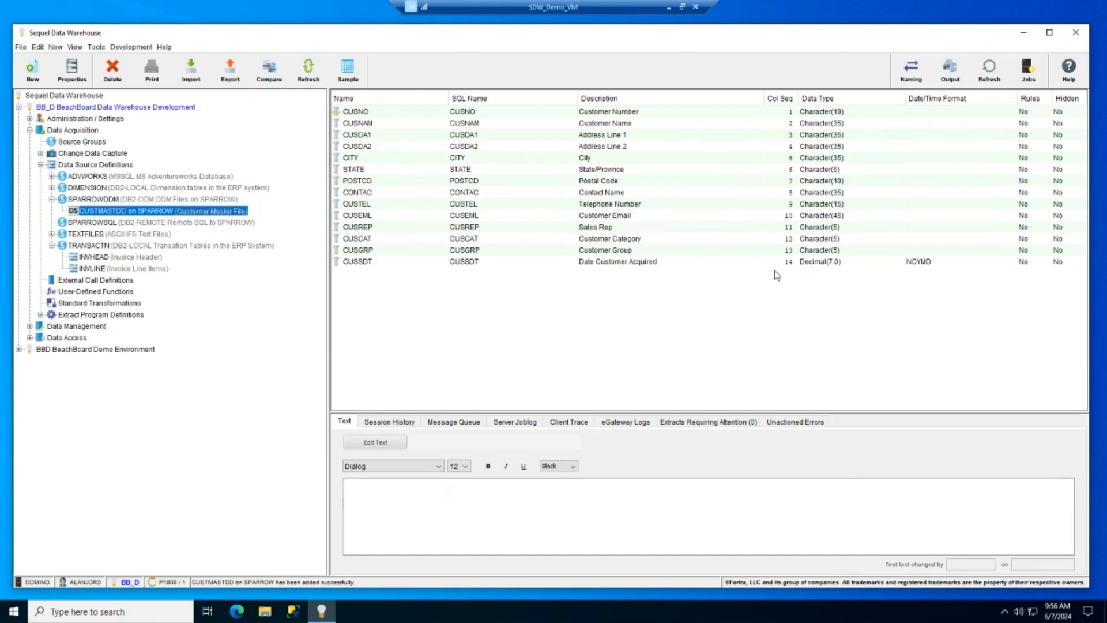
click(820, 264)
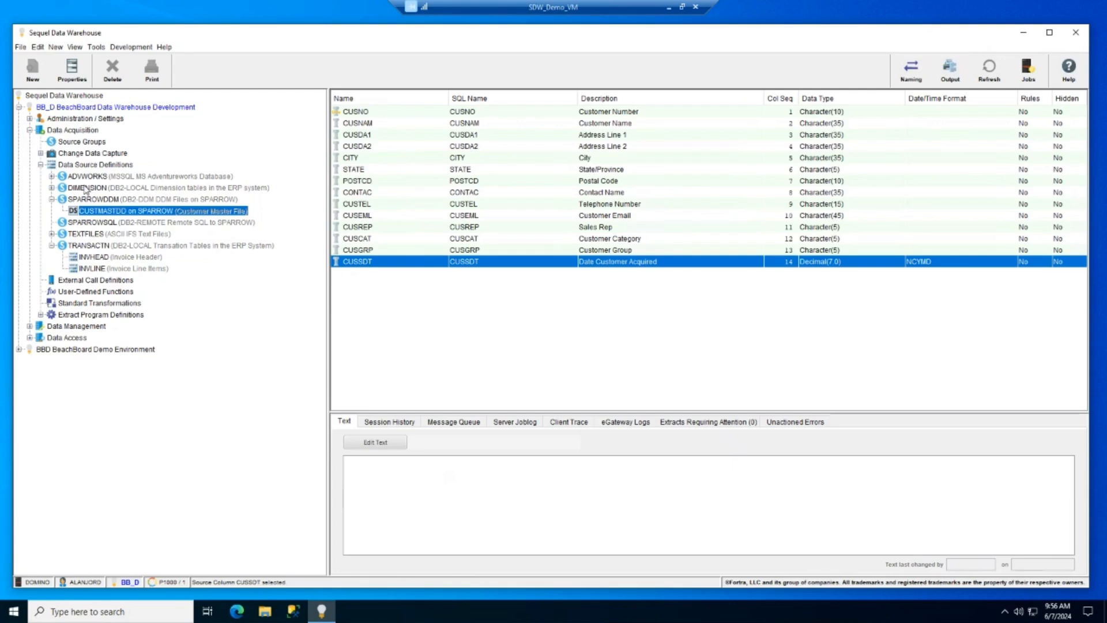
Step: Start a DB2-REMOTE data source in the SPARROWSQL group for remote table CUSTMAST, entering its schema and the name "CUSTMAST on Sparrow"
click(86, 223)
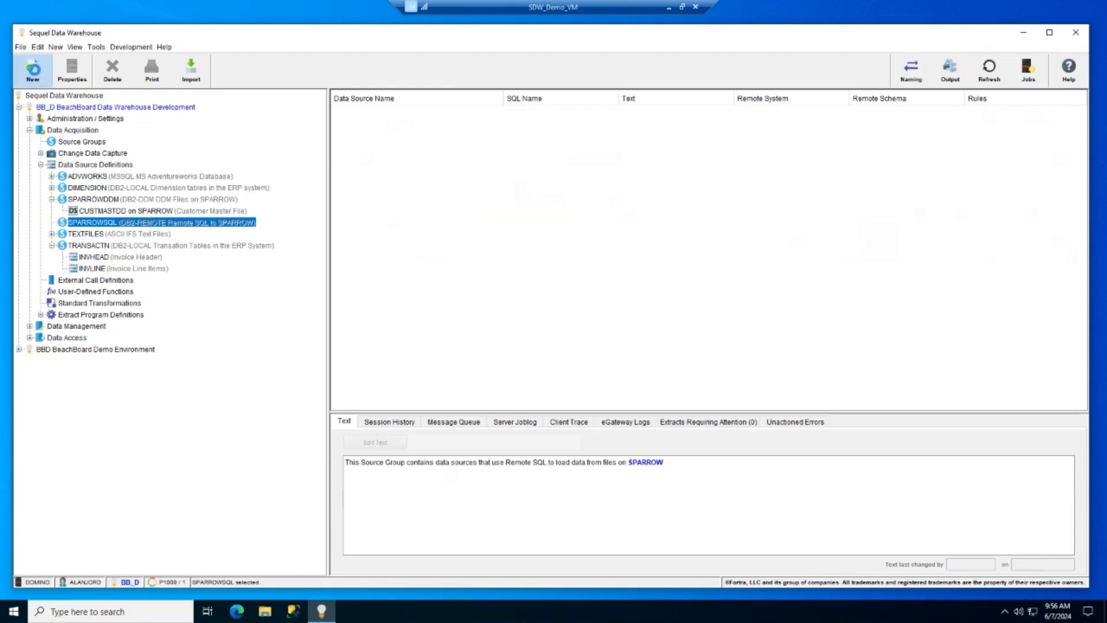
click(33, 69)
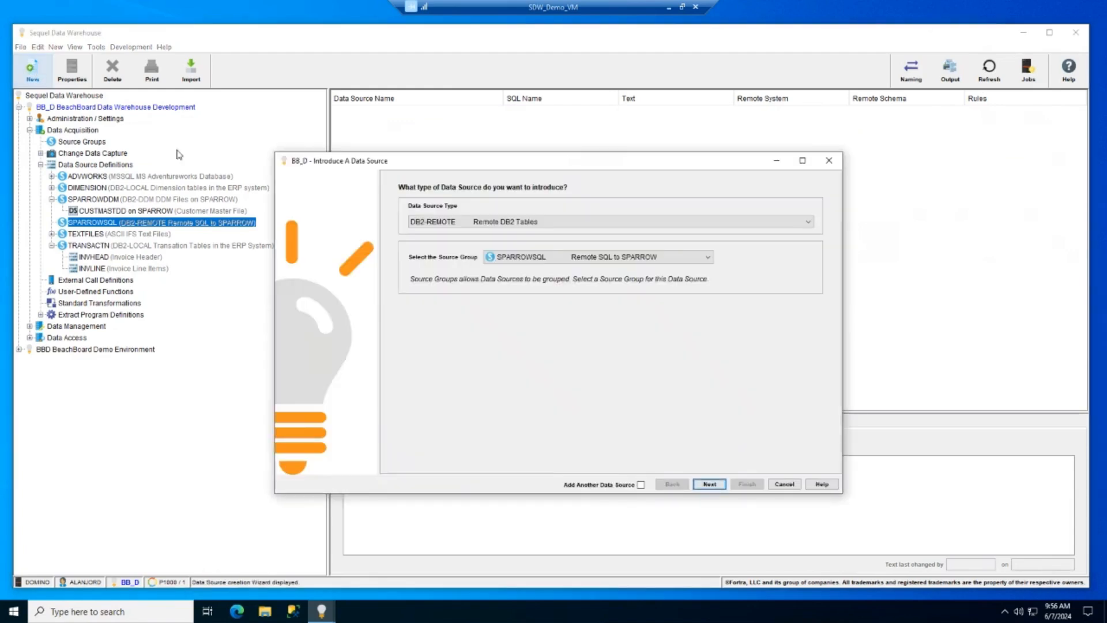
click(710, 485)
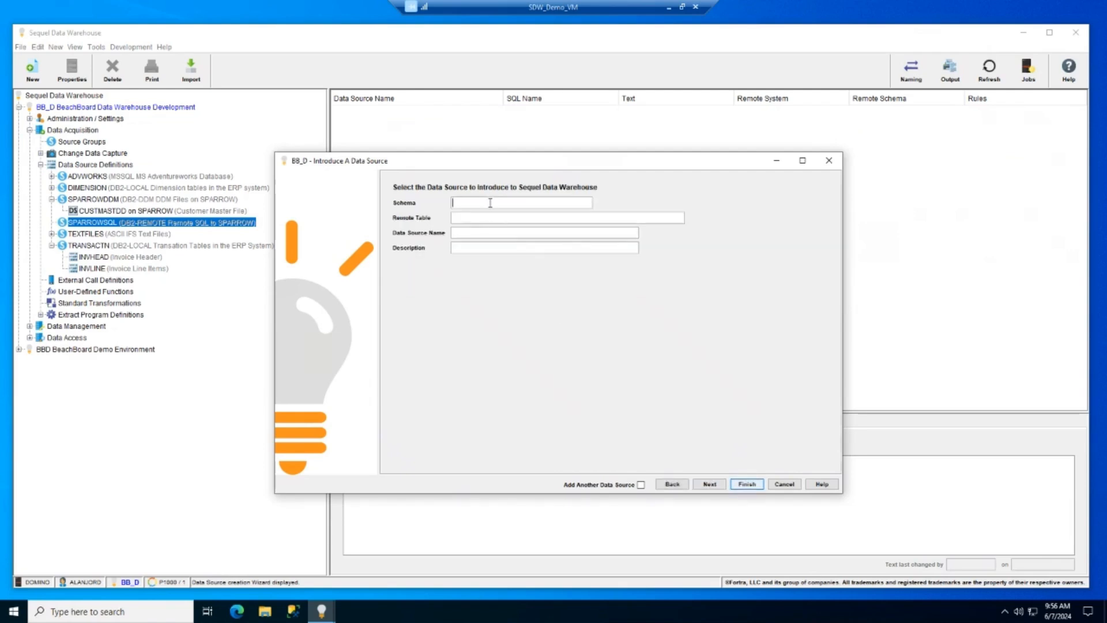
text(R83M)
text(STDT)
text(CUSTMAST)
key(Tab)
text(on Sparrow)
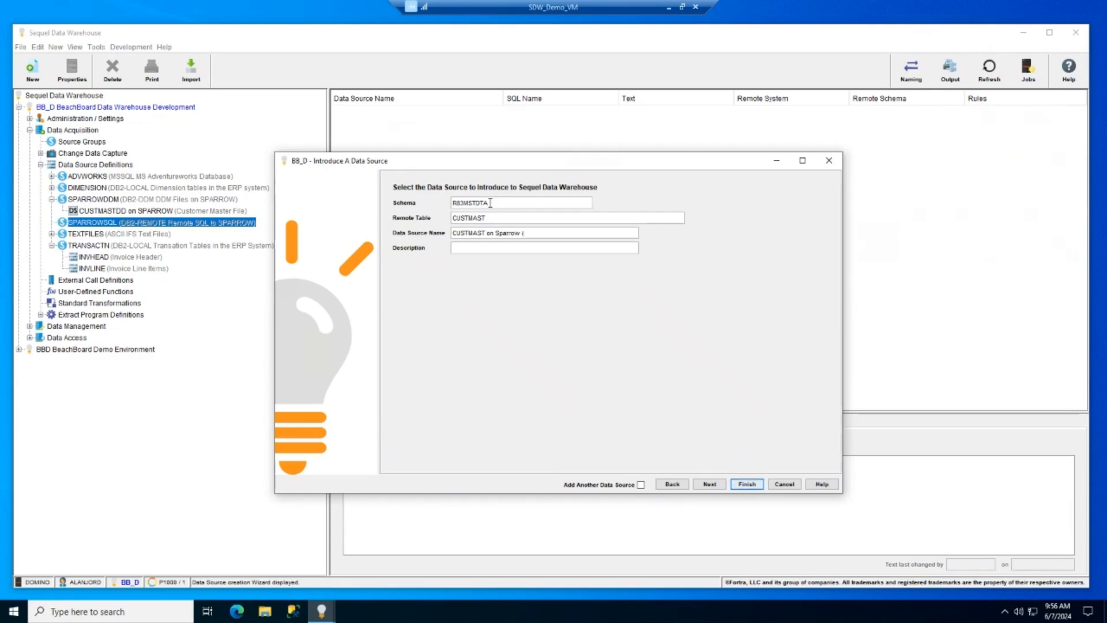
key(Tab)
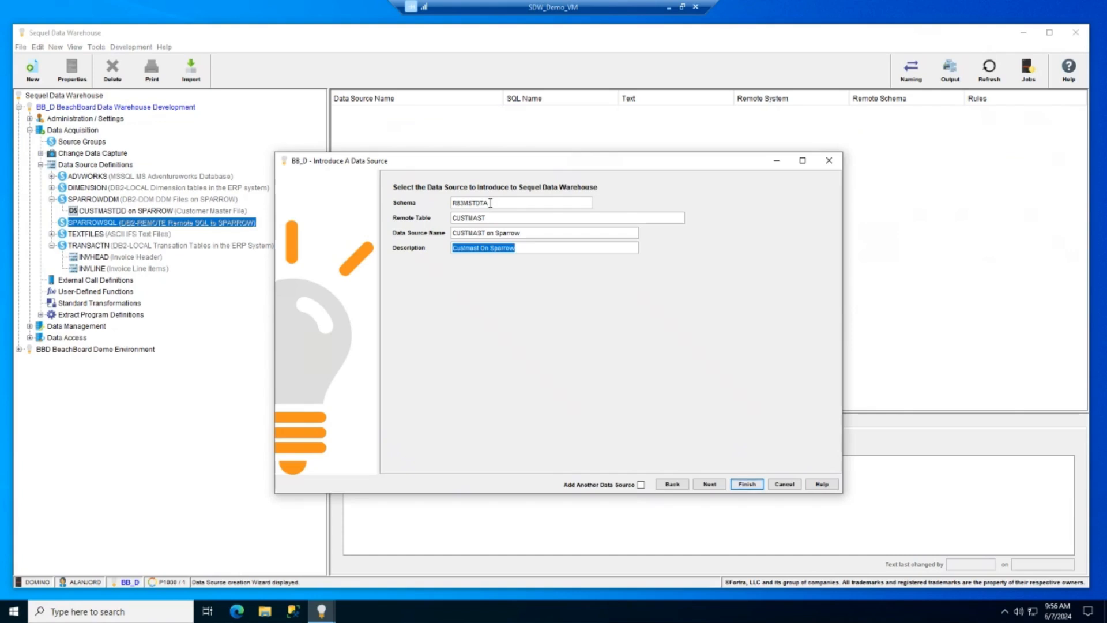
click(709, 486)
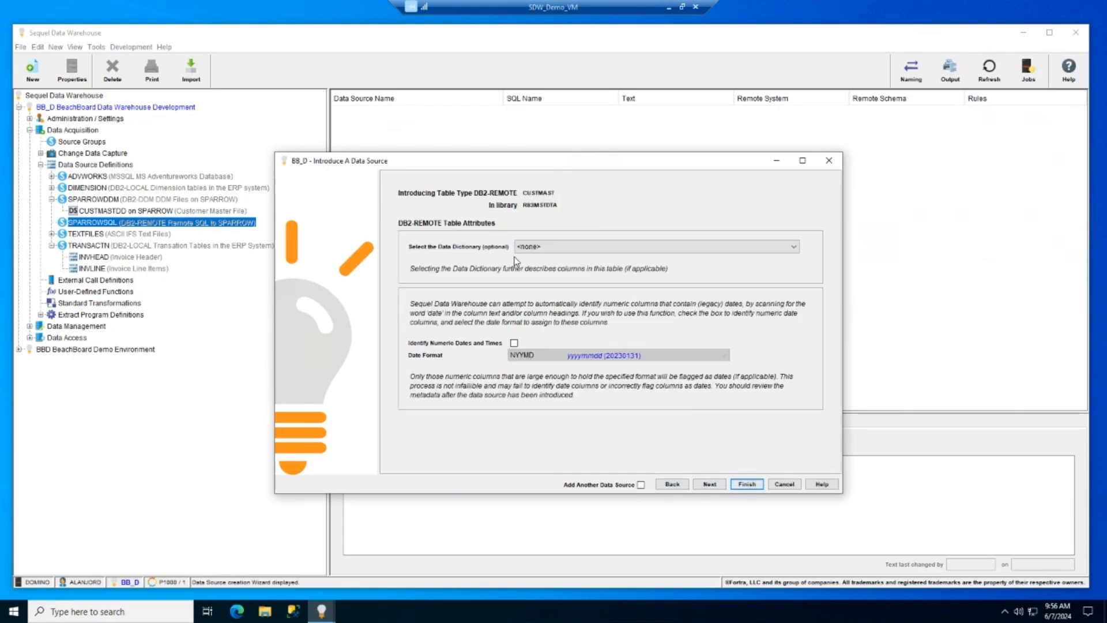
Step: Enable numeric date identification with the NCYMD format and finish introducing the DB2-REMOTE data source without text
click(514, 343)
click(547, 355)
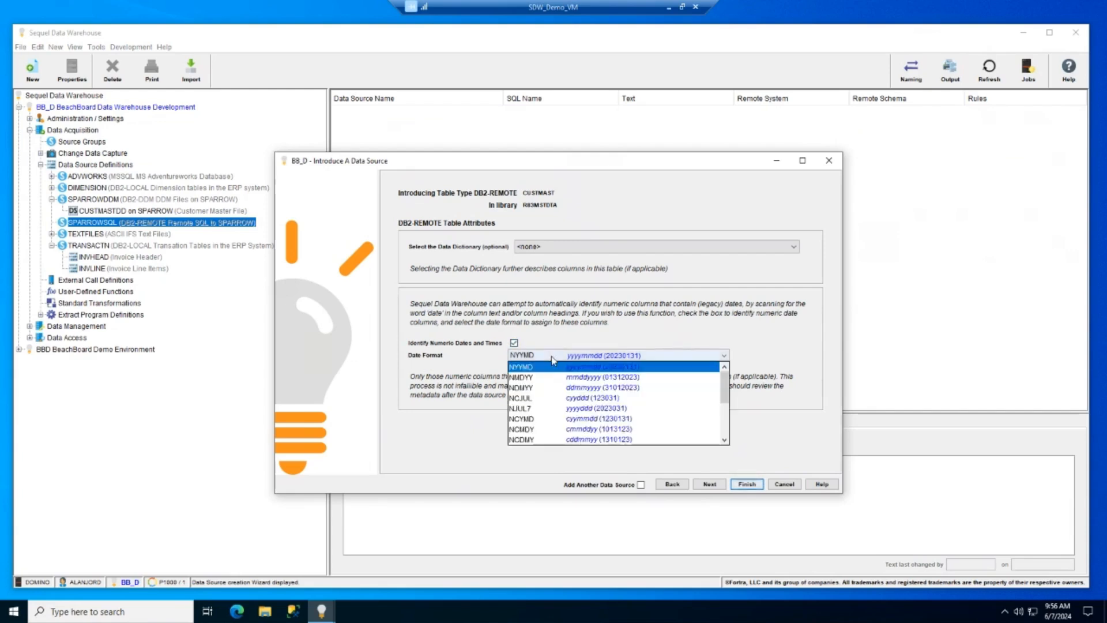
click(546, 419)
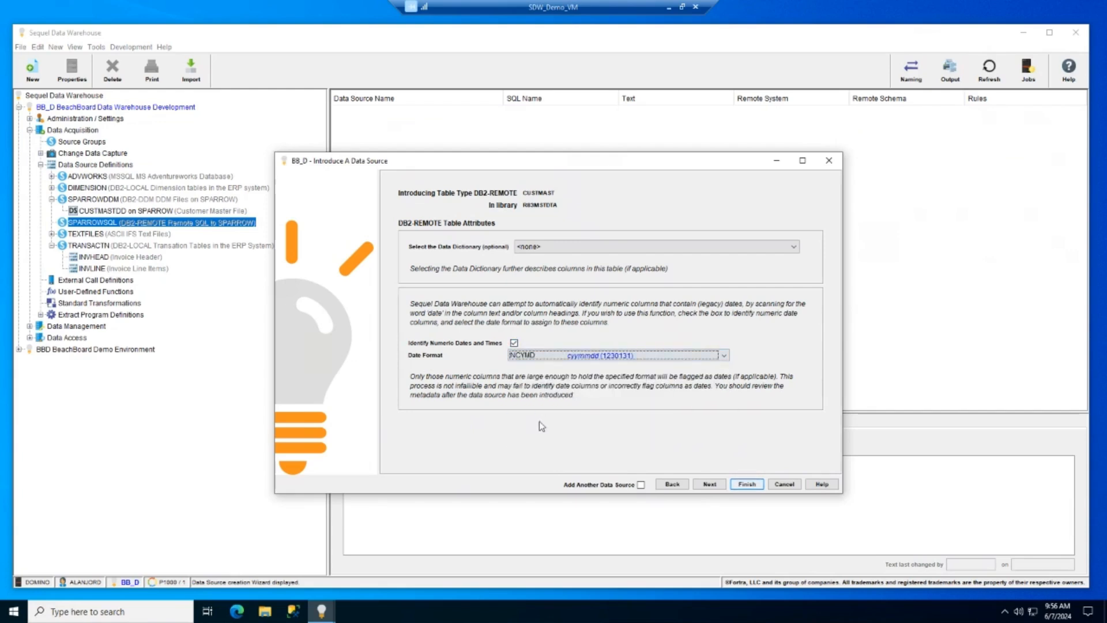
click(709, 484)
click(743, 484)
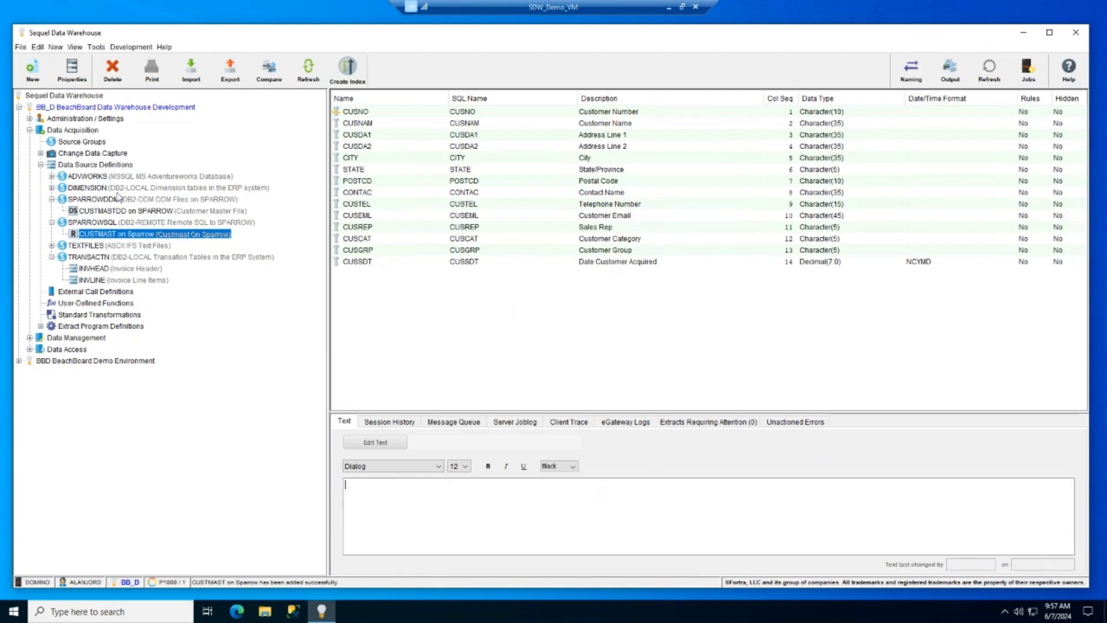
Step: Open the ADVWORKS source group's properties and review its driver versions, keeping MS JDBC Driver 9.2 for SQL Server
click(73, 143)
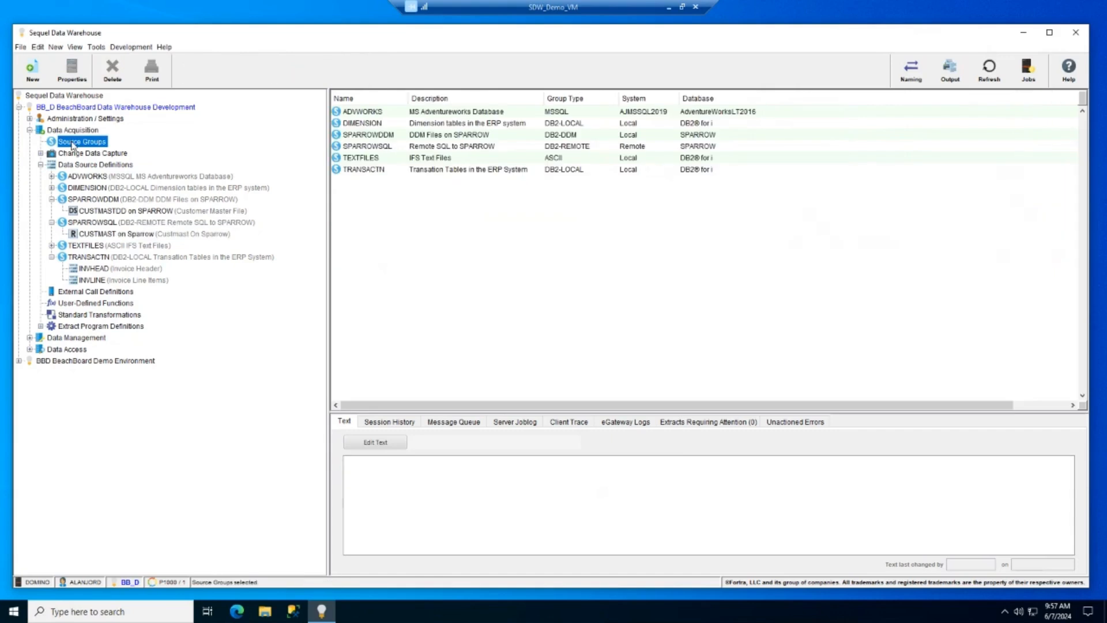
click(449, 112)
double_click(450, 114)
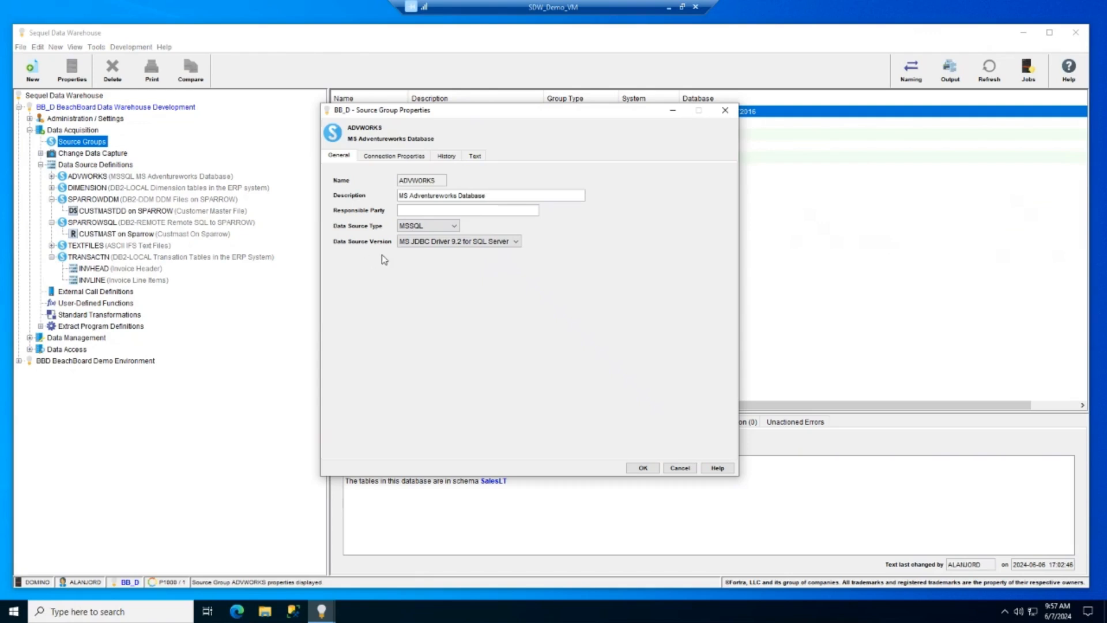
click(457, 242)
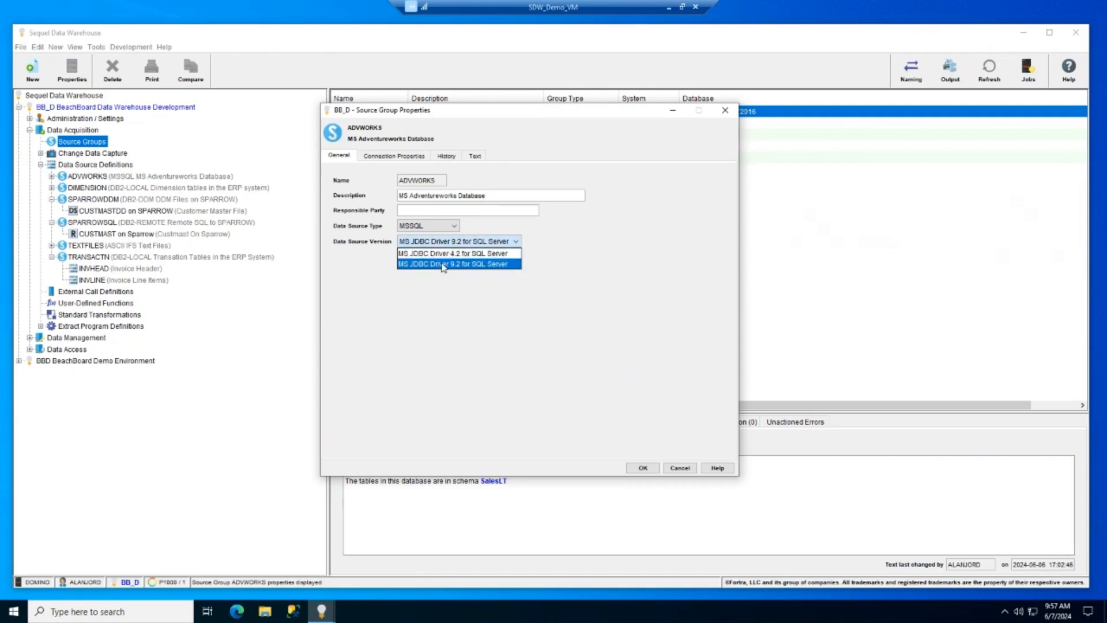
click(443, 265)
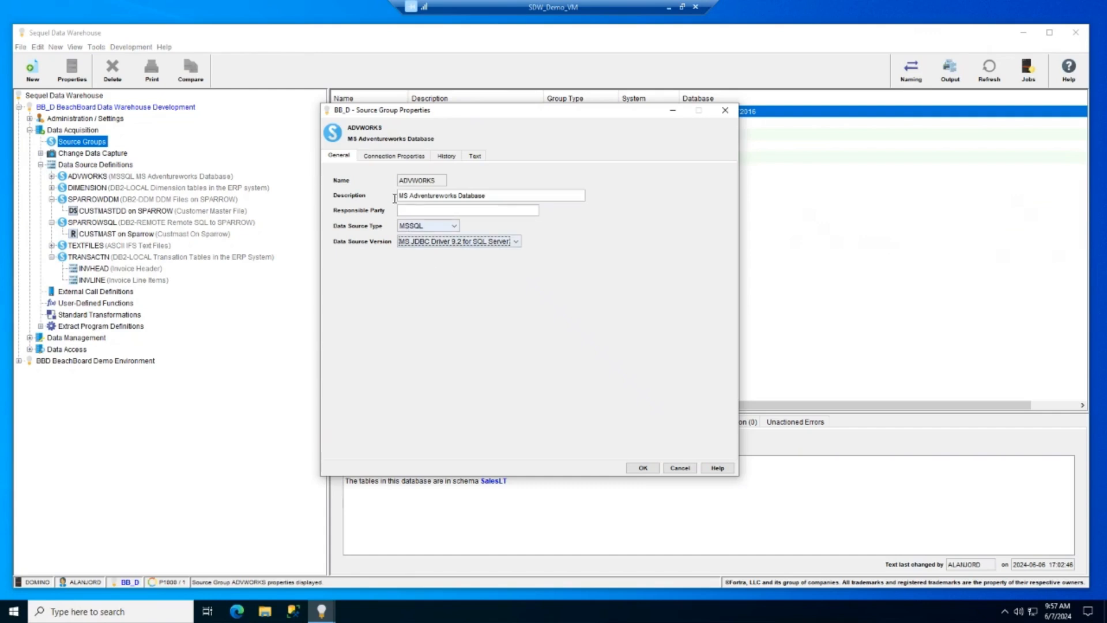
Step: Test the ADVWORKS group's remote database connection and leave the source group properties without saving
click(390, 156)
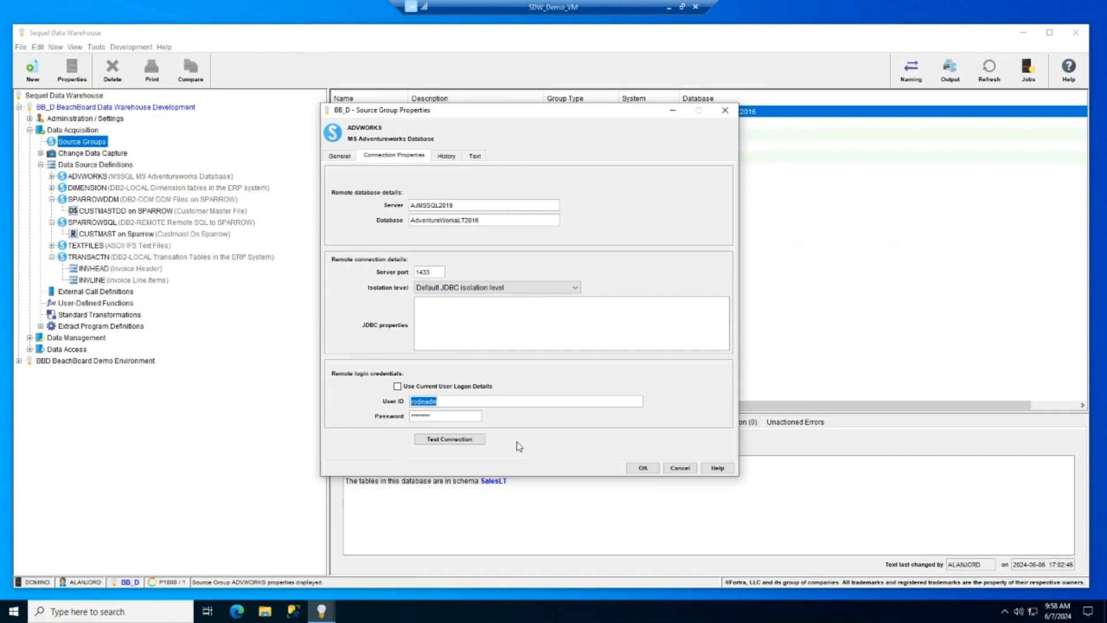
click(447, 436)
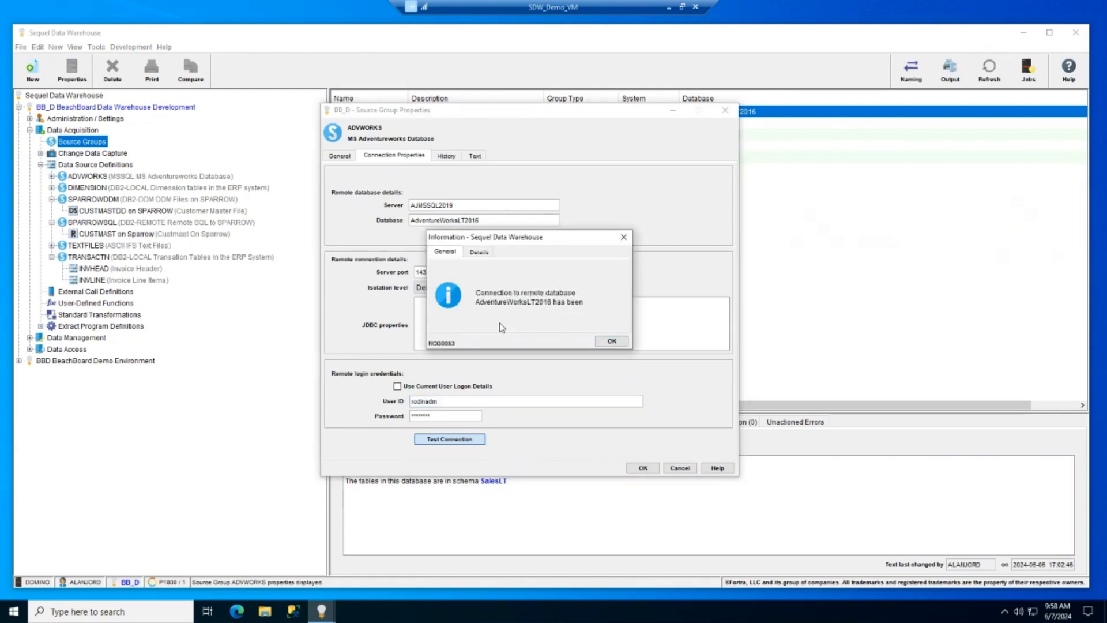
click(610, 341)
click(680, 468)
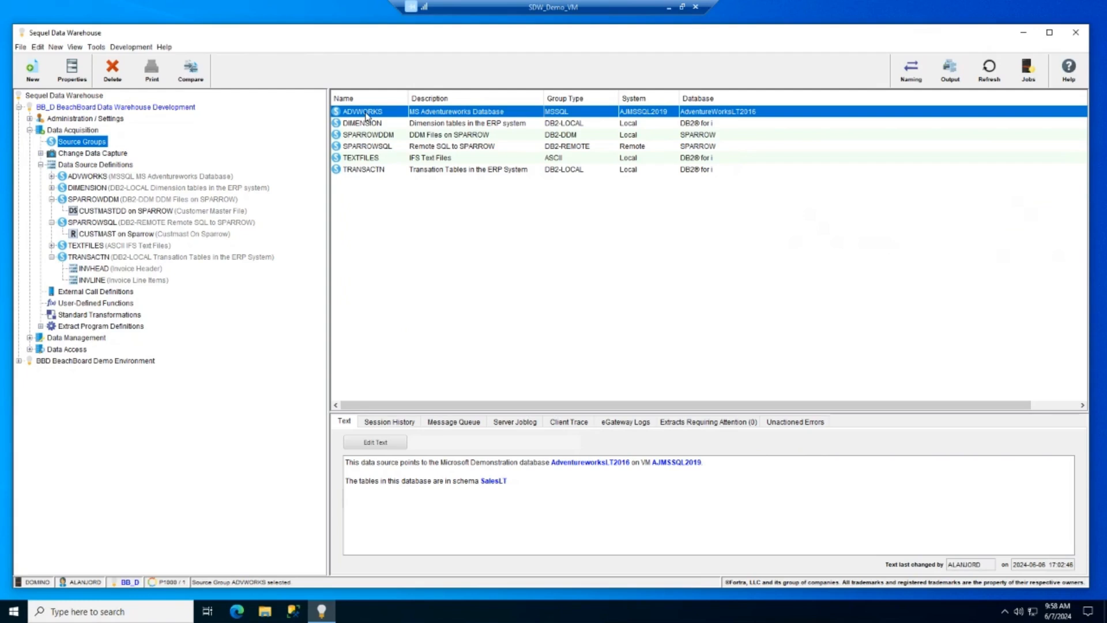
Step: Start an MSSQL data source in the ADVWORKS group for the remote table SalesOrderHeader in schema SalesLT
click(96, 177)
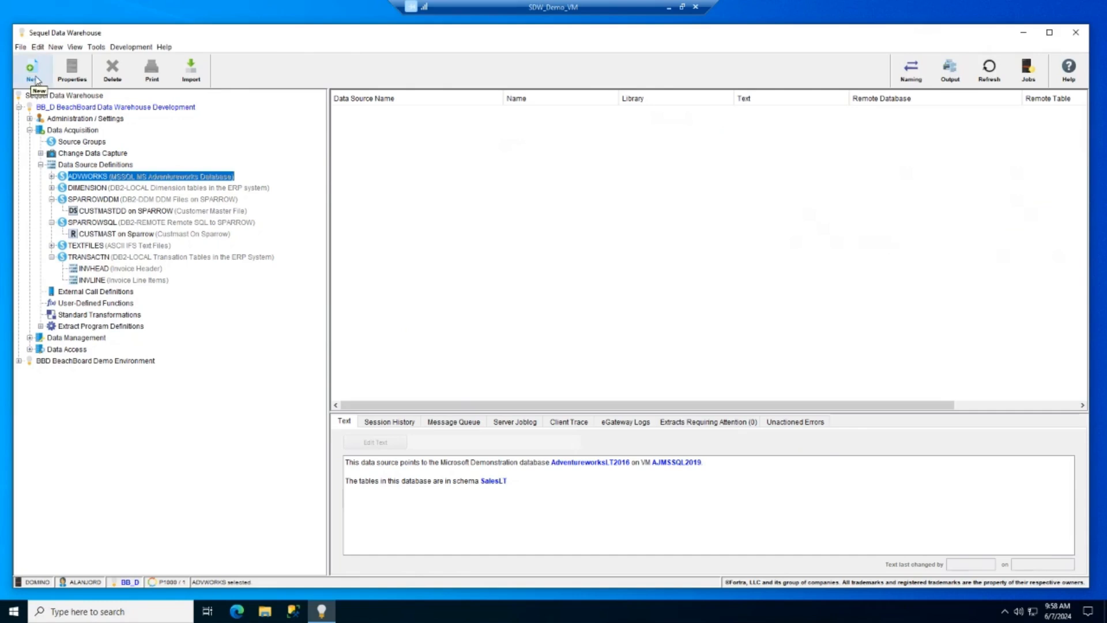
click(35, 78)
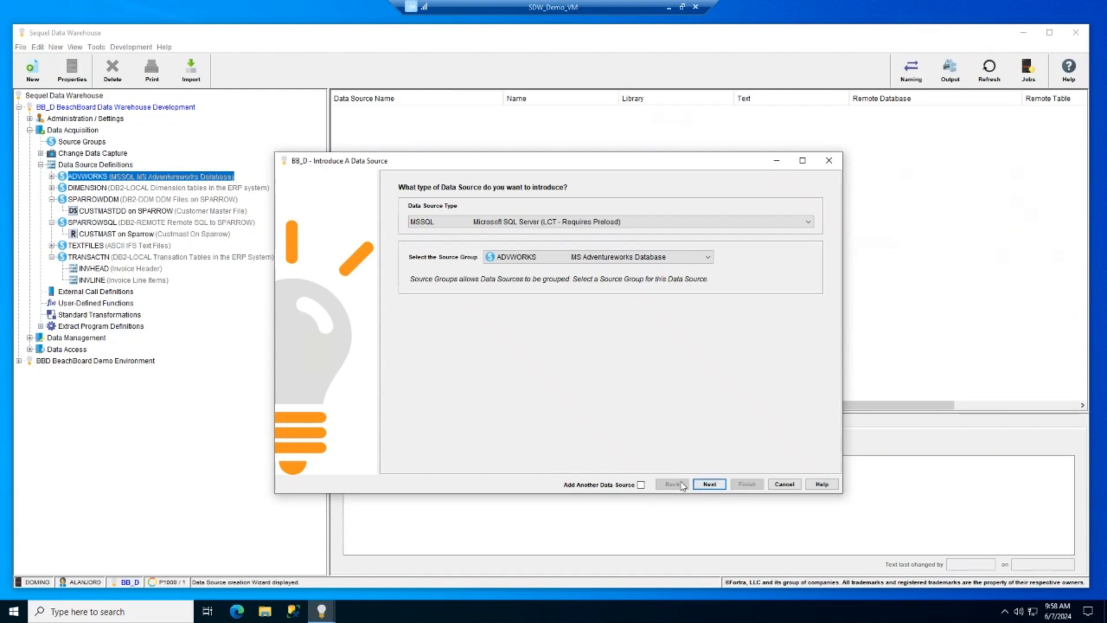
click(709, 483)
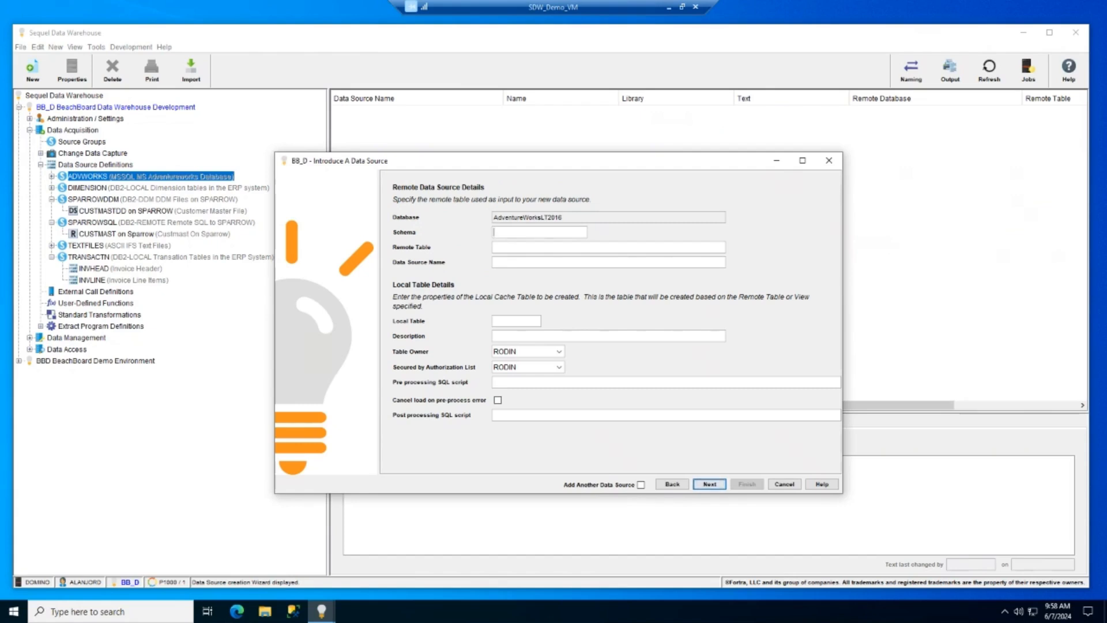
click(519, 246)
text(SalesOrderHeader)
click(516, 233)
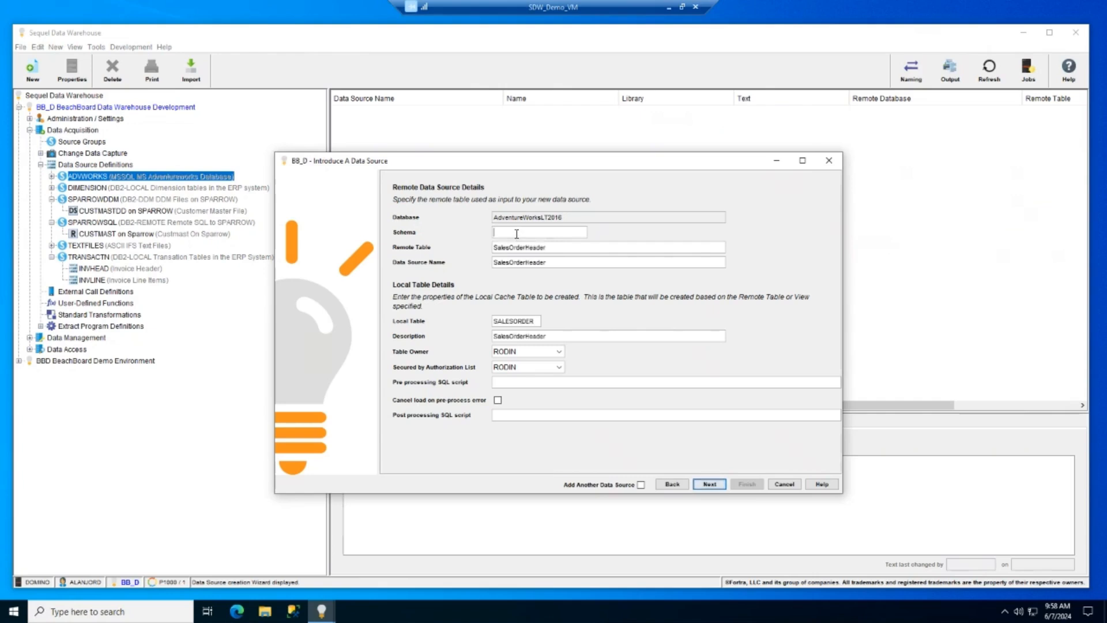
text(SalesLT)
Step: Name the local cache table ADVORDHD and proceed to the column selection
drag(512, 321, 535, 322)
text(A)
key(BackSpace)
key(BackSpace)
key(BackSpace)
key(BackSpace)
key(BackSpace)
key(BackSpace)
text(ADVORDHD)
click(709, 486)
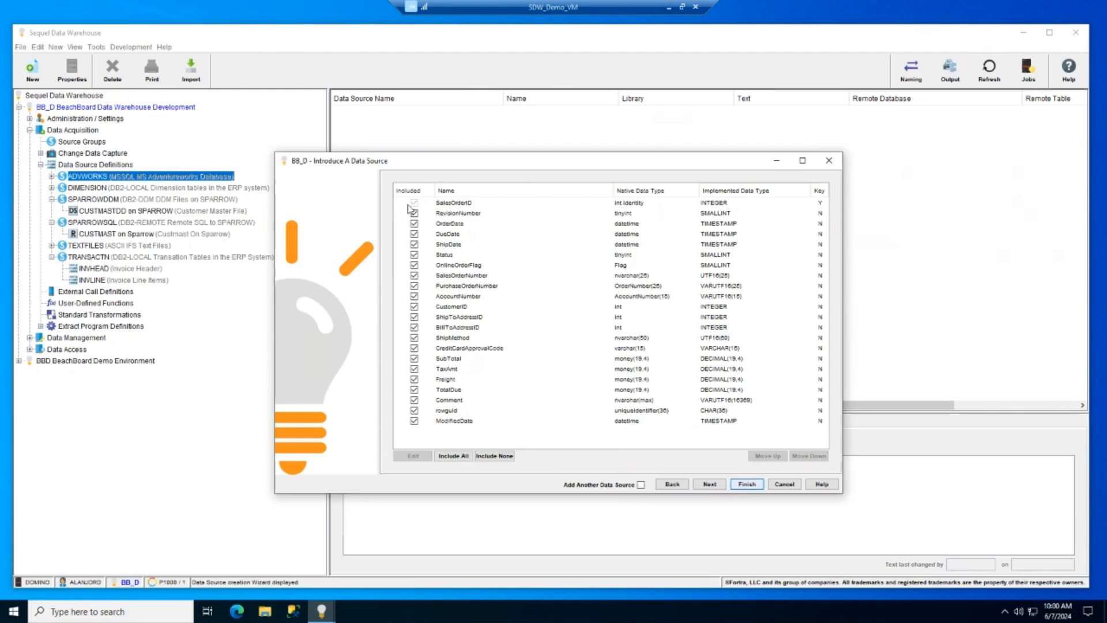
Step: Exclude the Comment, rowguid and ModifiedDate columns and finish introducing the SalesOrderHeader data source without text
click(414, 402)
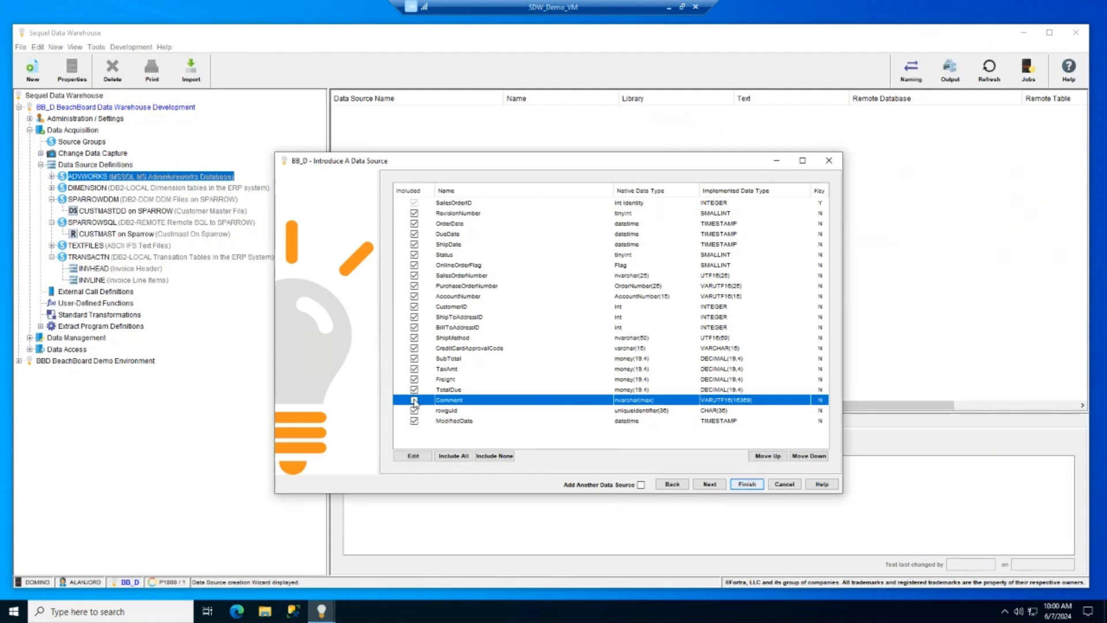
click(414, 400)
click(415, 411)
click(414, 411)
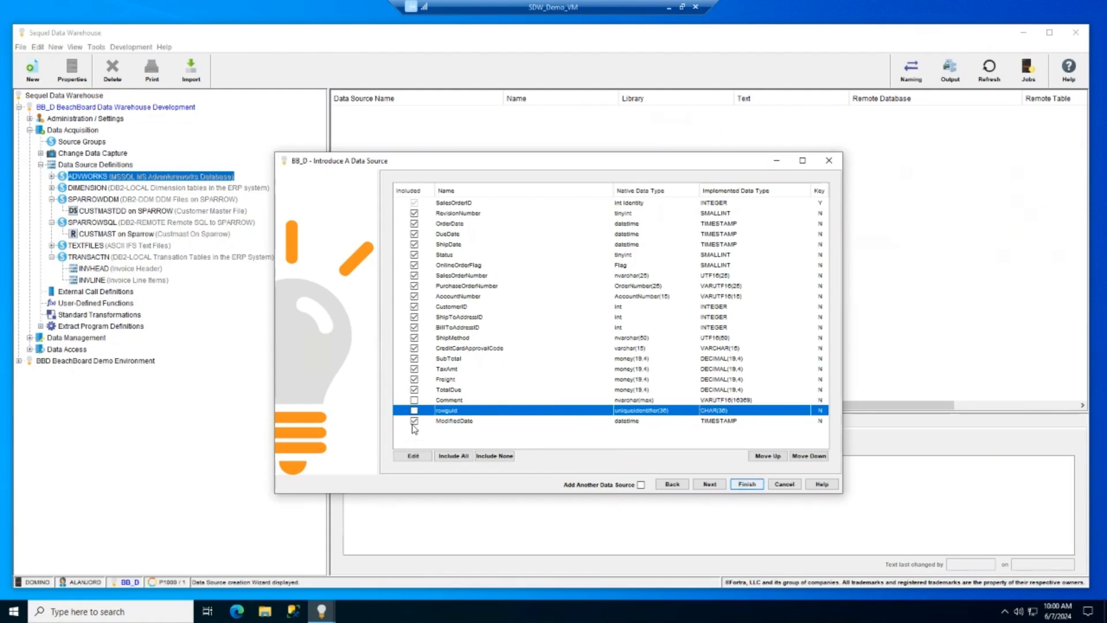
click(414, 422)
click(414, 421)
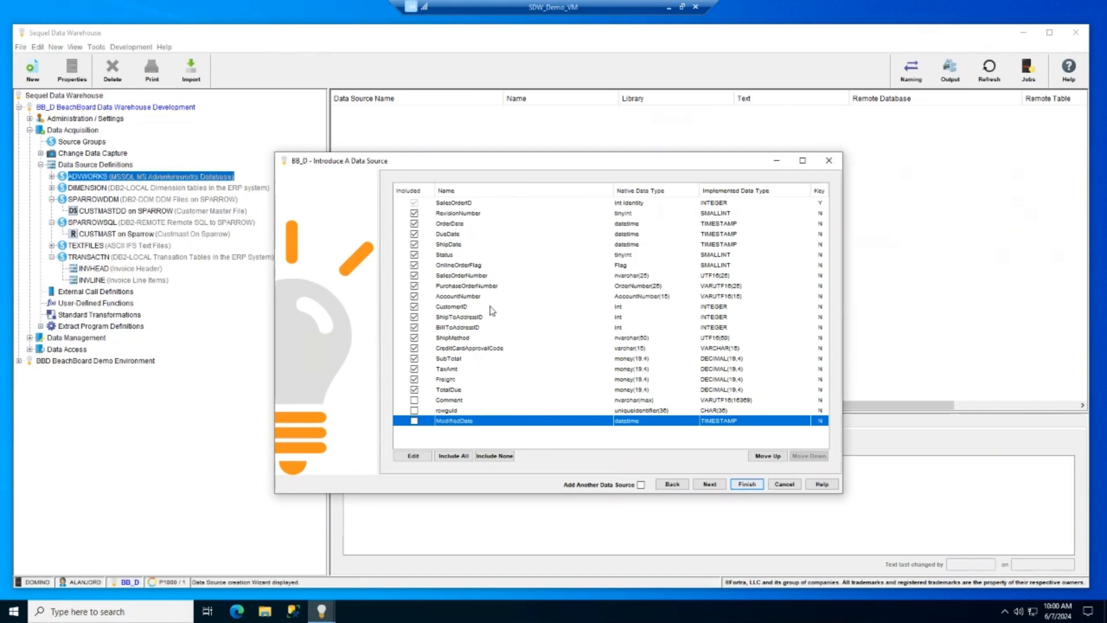
click(709, 484)
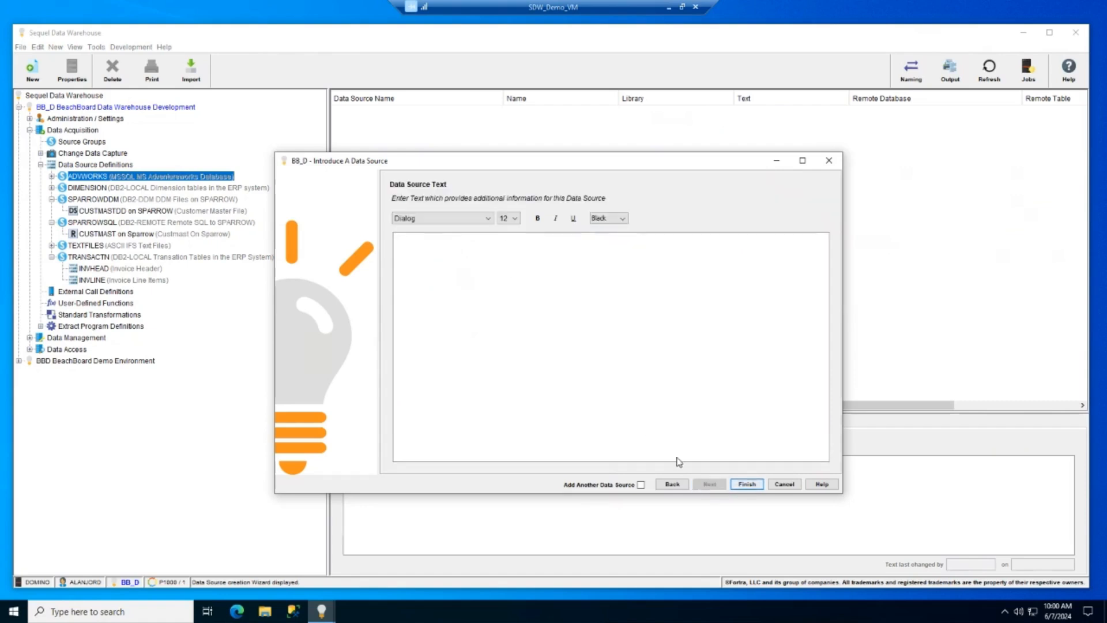
click(747, 484)
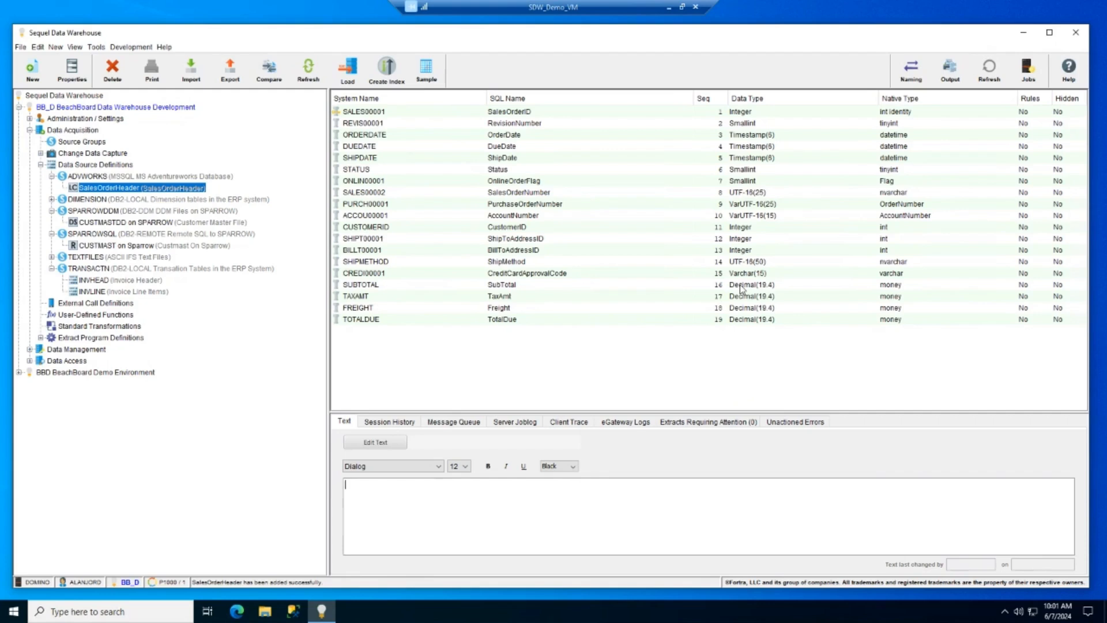
Step: View a data sample of SalesOrderHeader across to its last columns and close it
click(426, 71)
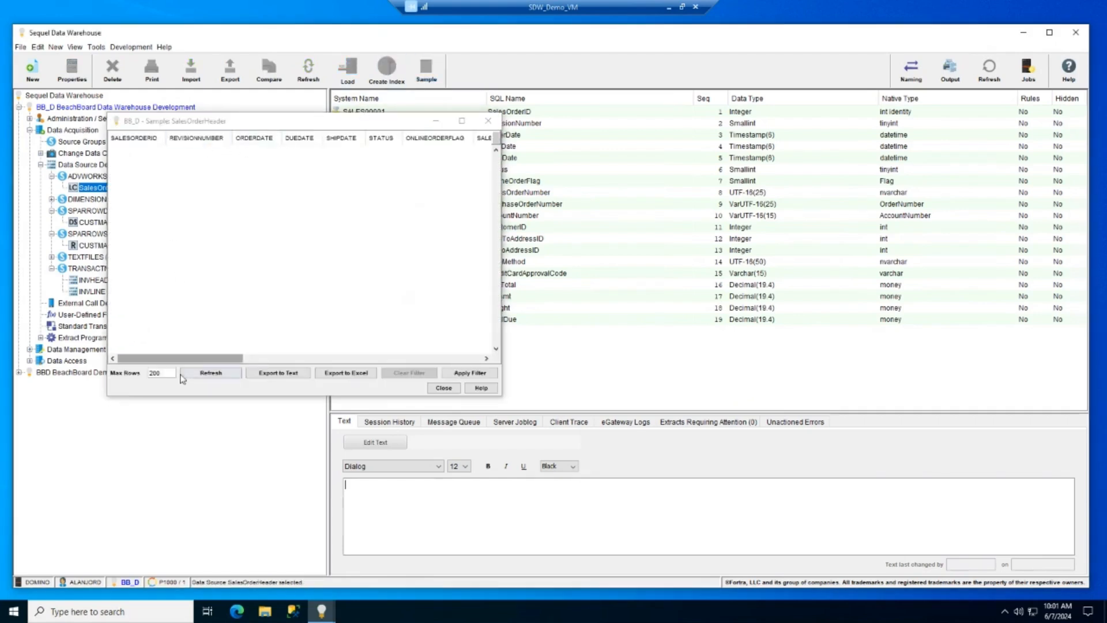
drag(183, 360, 422, 360)
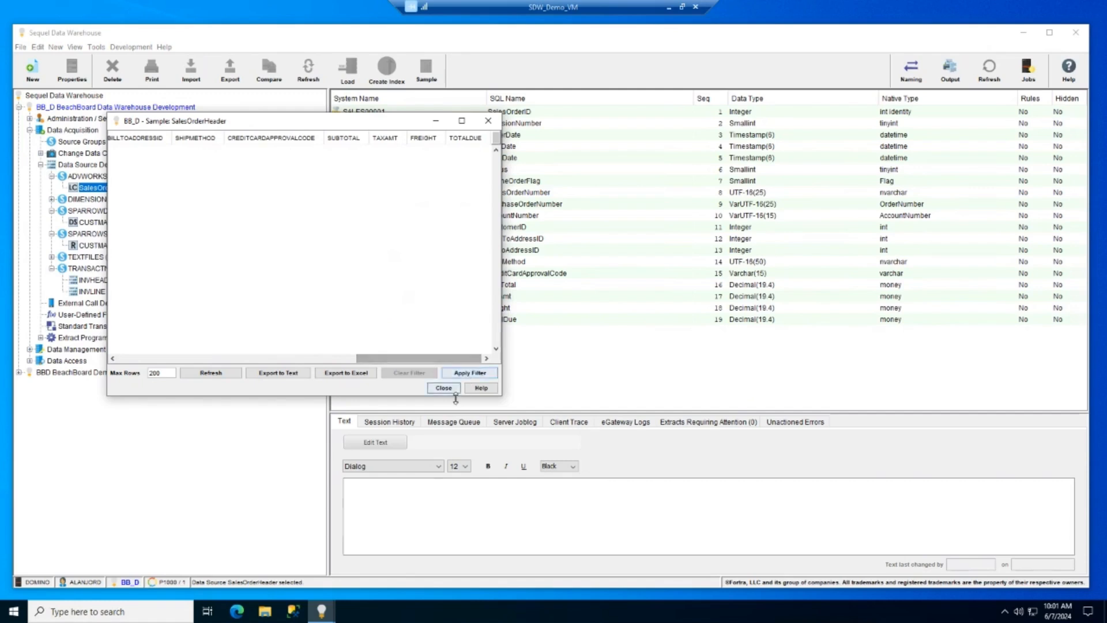
click(443, 387)
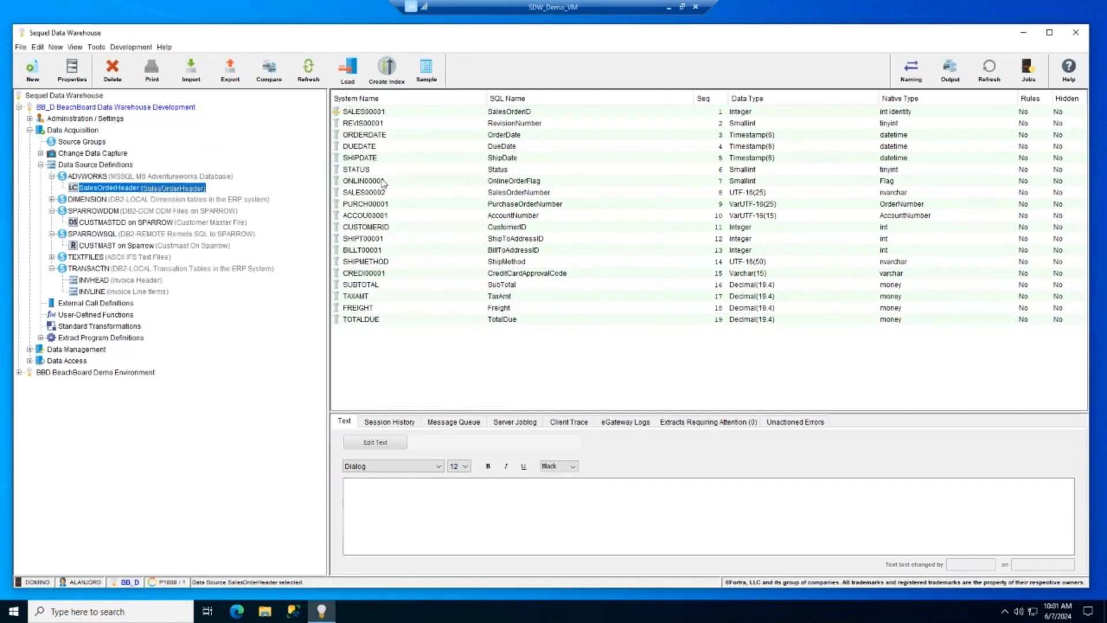
Step: Load the SalesOrderHeader local cache table by adding data with the existing selection criteria, and check the active subsystem jobs
click(348, 72)
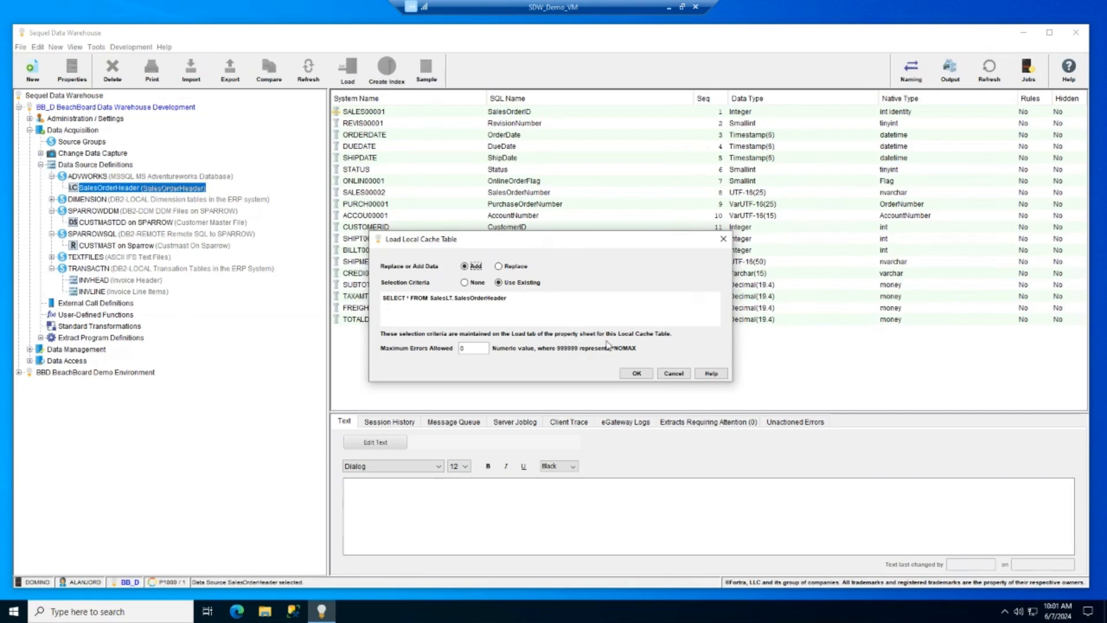
click(637, 374)
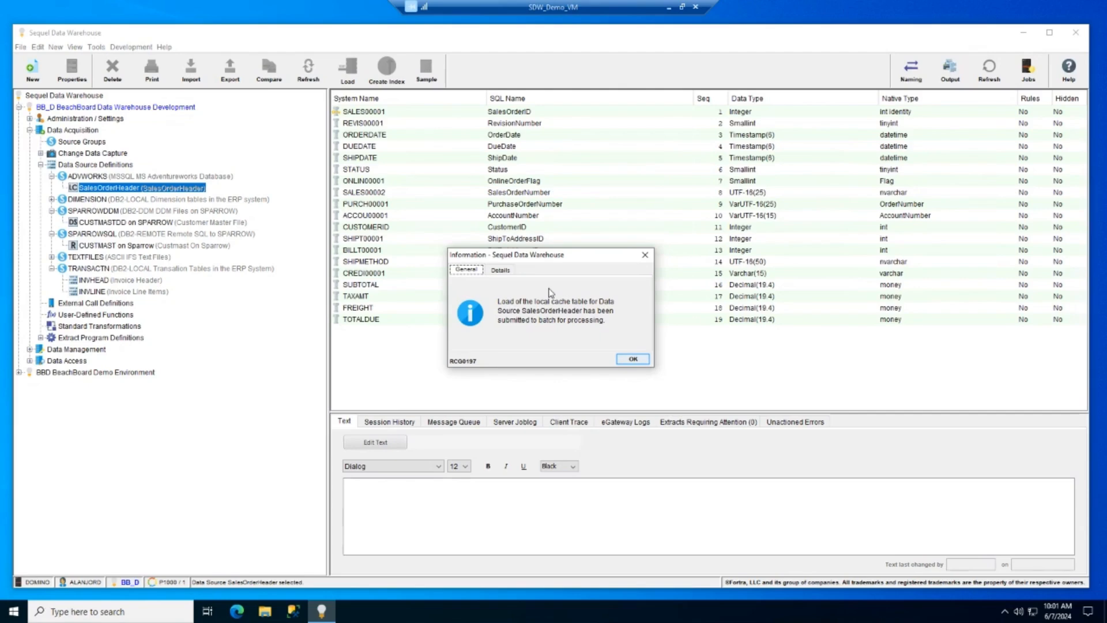
click(643, 361)
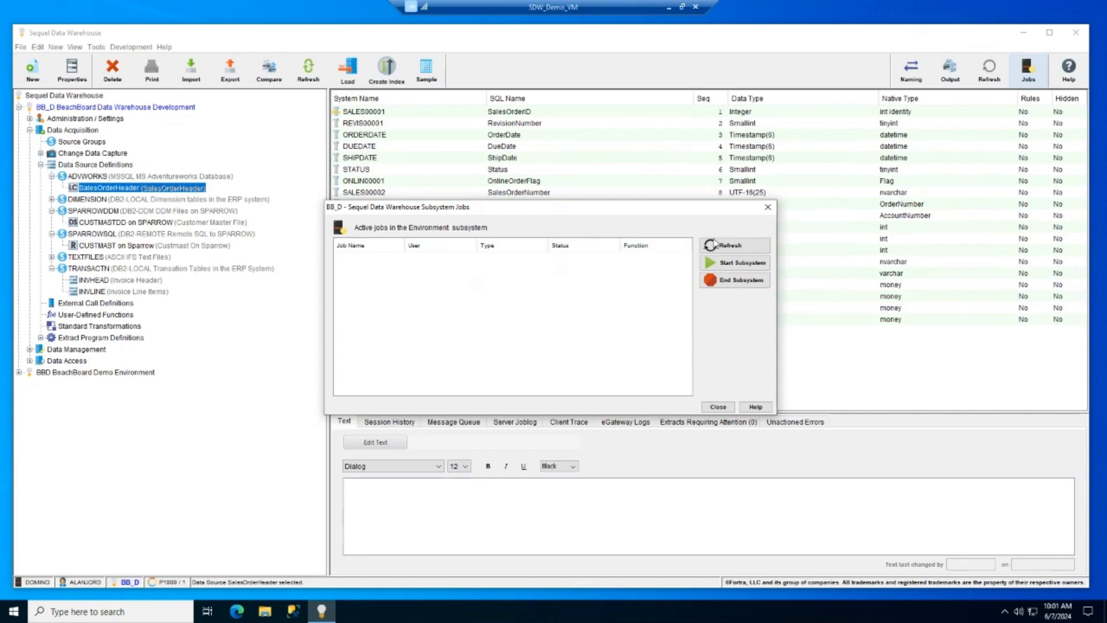
click(767, 206)
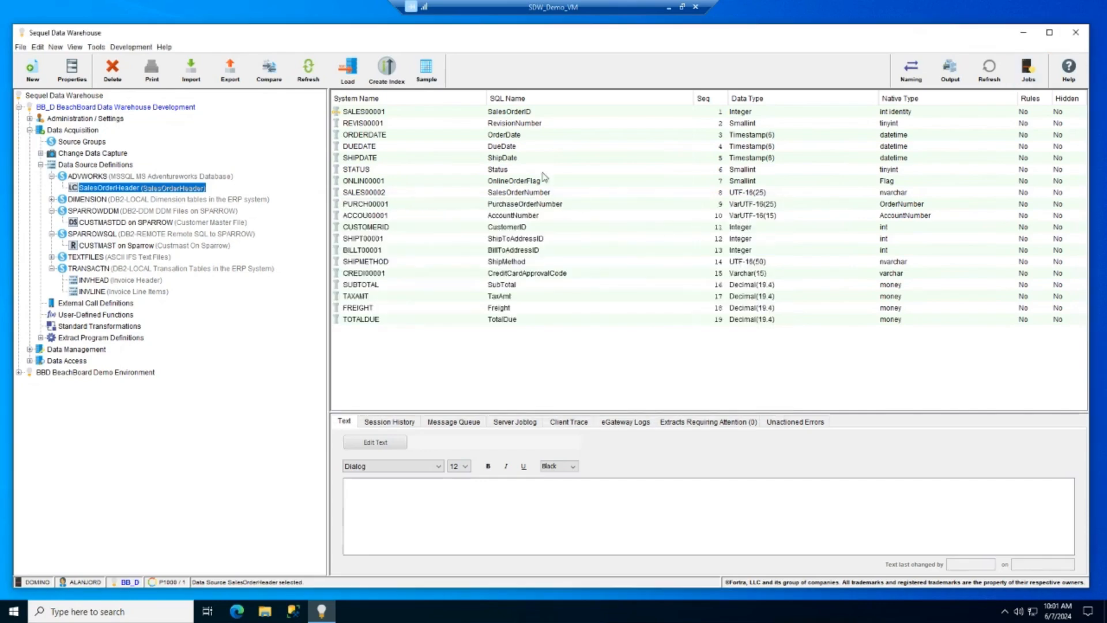
Step: Sample the loaded SalesOrderHeader data again and examine the rows through to the TotalDue column
click(426, 72)
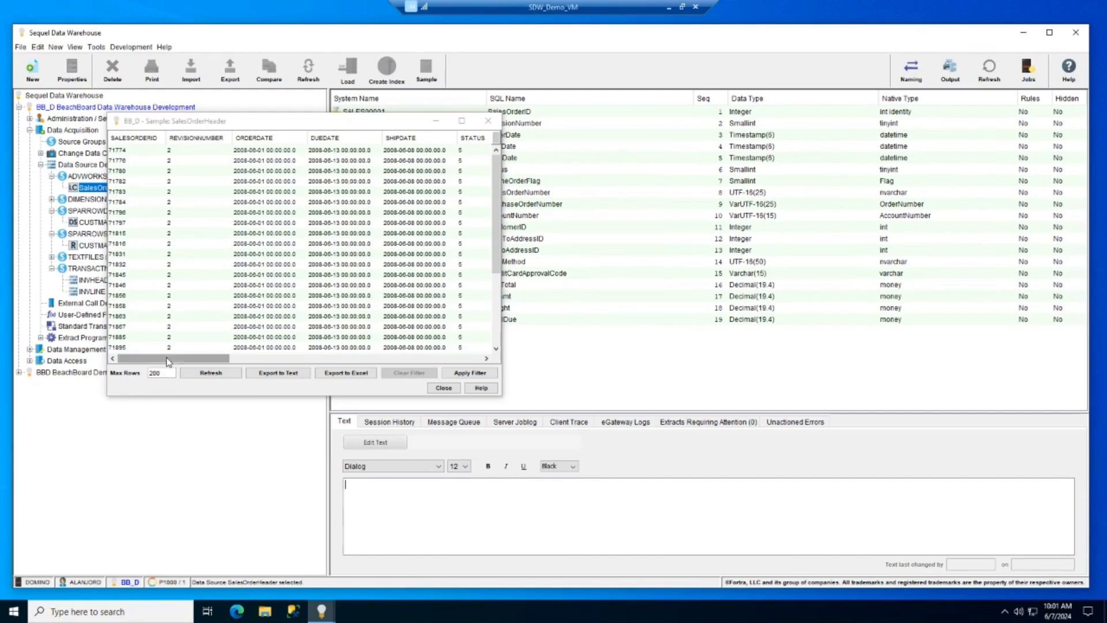
drag(167, 360, 419, 304)
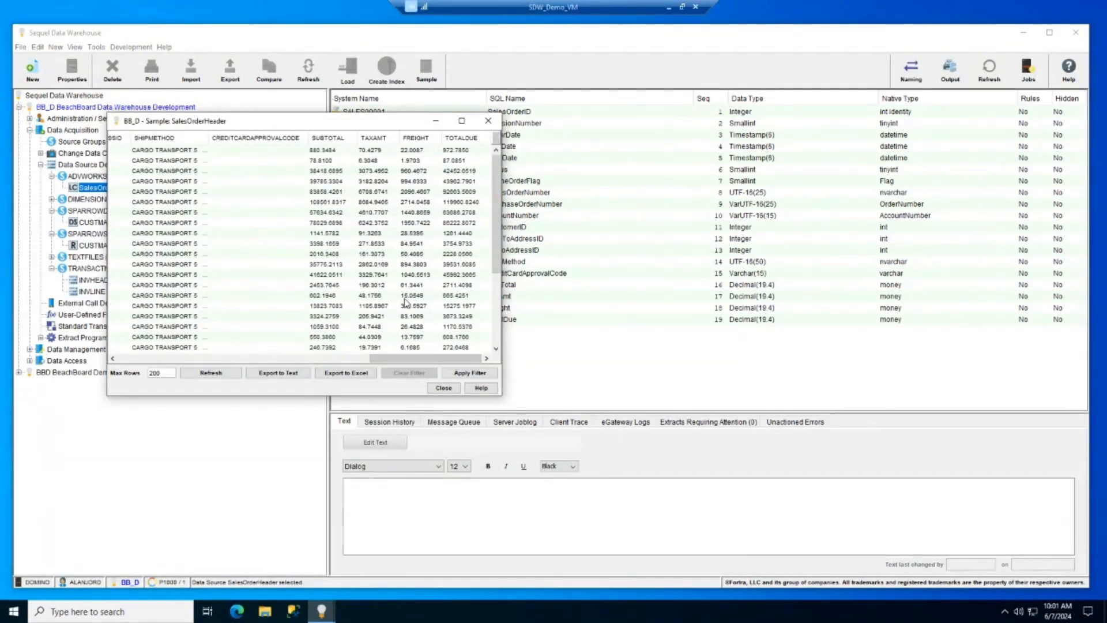
Step: Close the data sample and examine SalesOrderHeader's load selection criteria, trying a WHERE clause on the Status column without keeping it
click(443, 388)
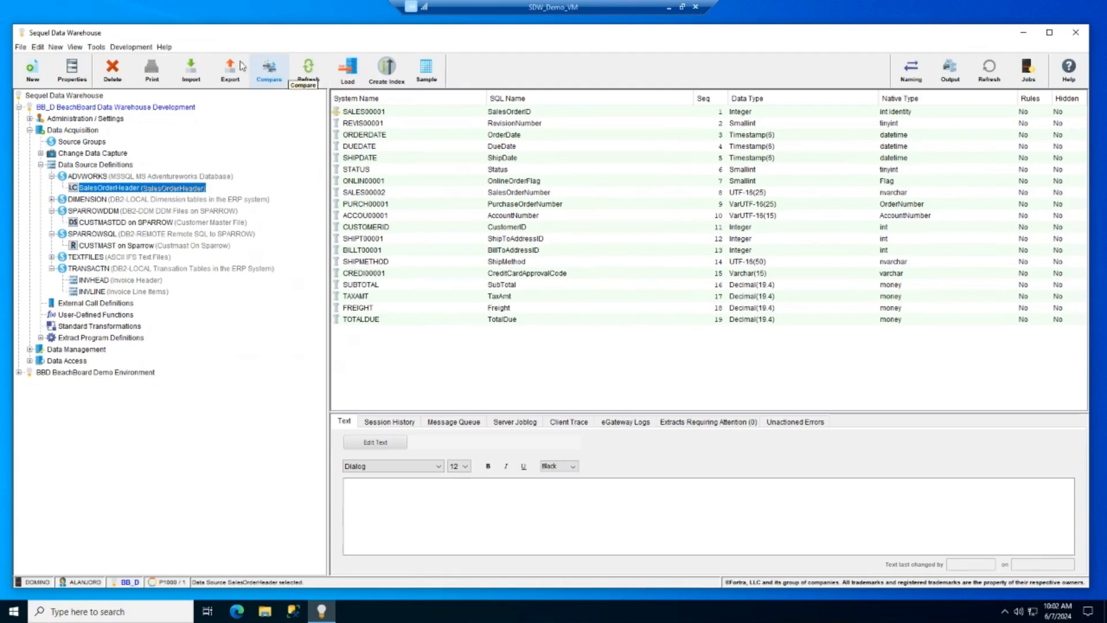
click(68, 72)
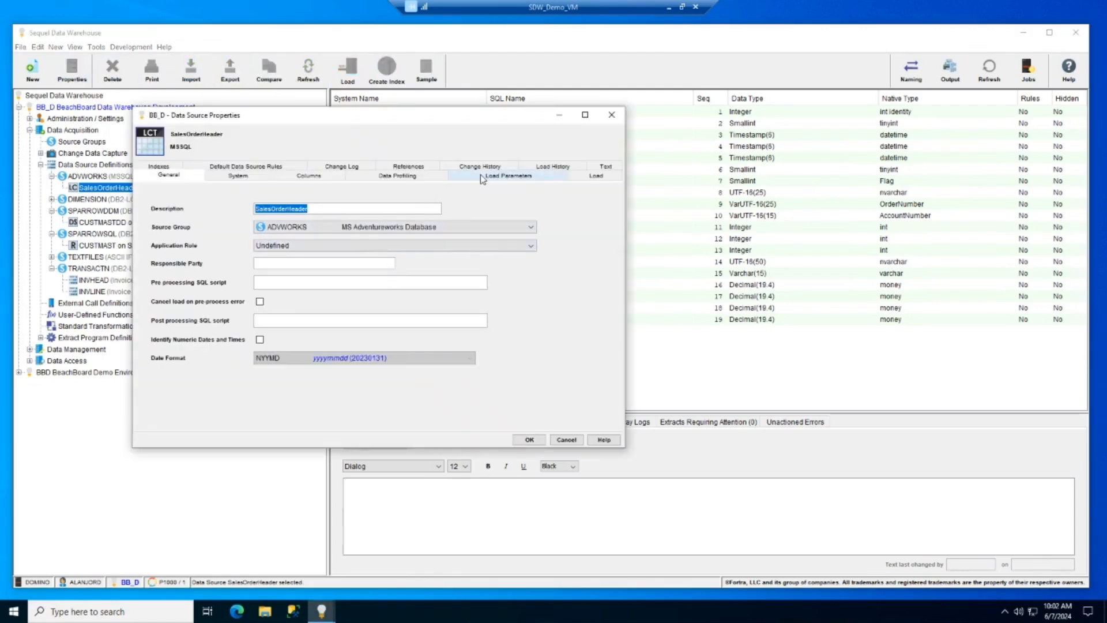
click(597, 176)
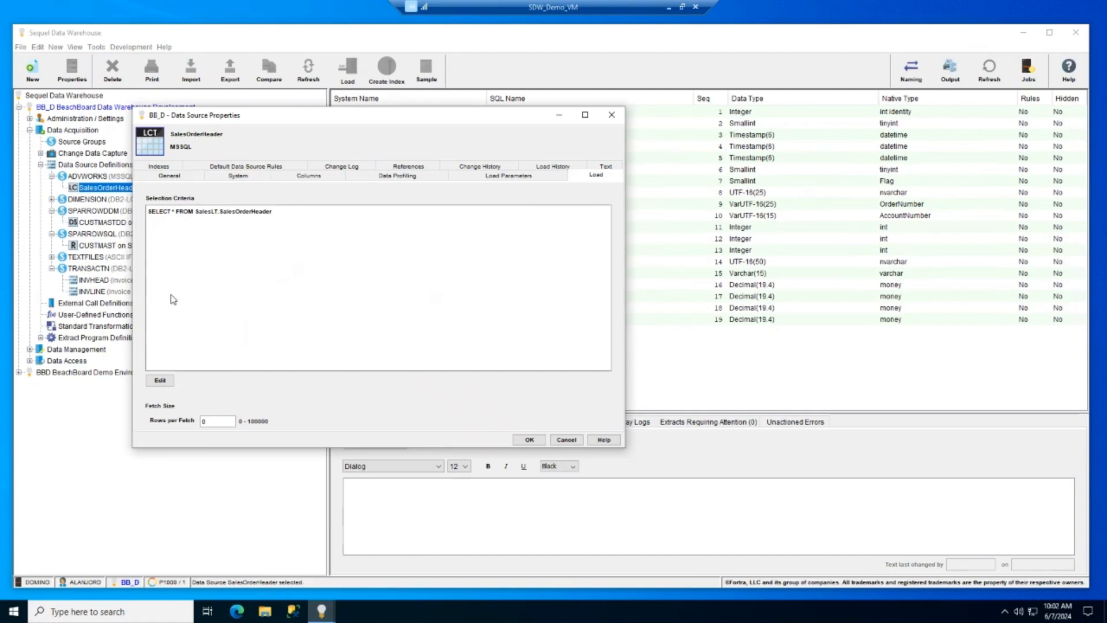
click(160, 380)
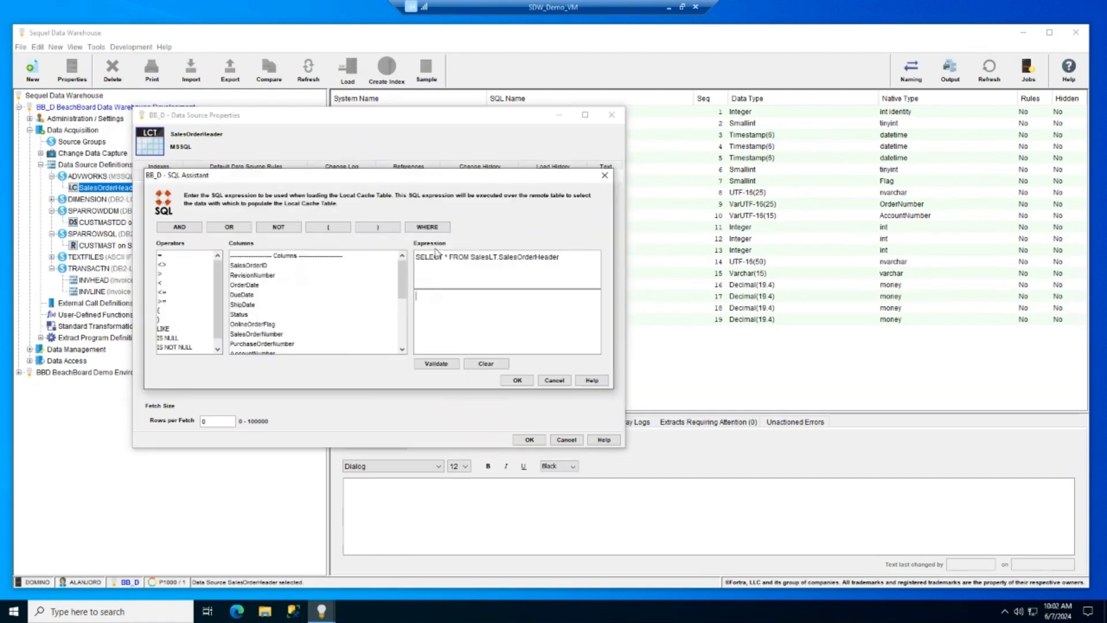
click(429, 227)
double_click(249, 315)
click(554, 380)
Step: Review the load parameters of SalesOrderHeader and the form for adding one, and leave the data source properties without saving
click(487, 175)
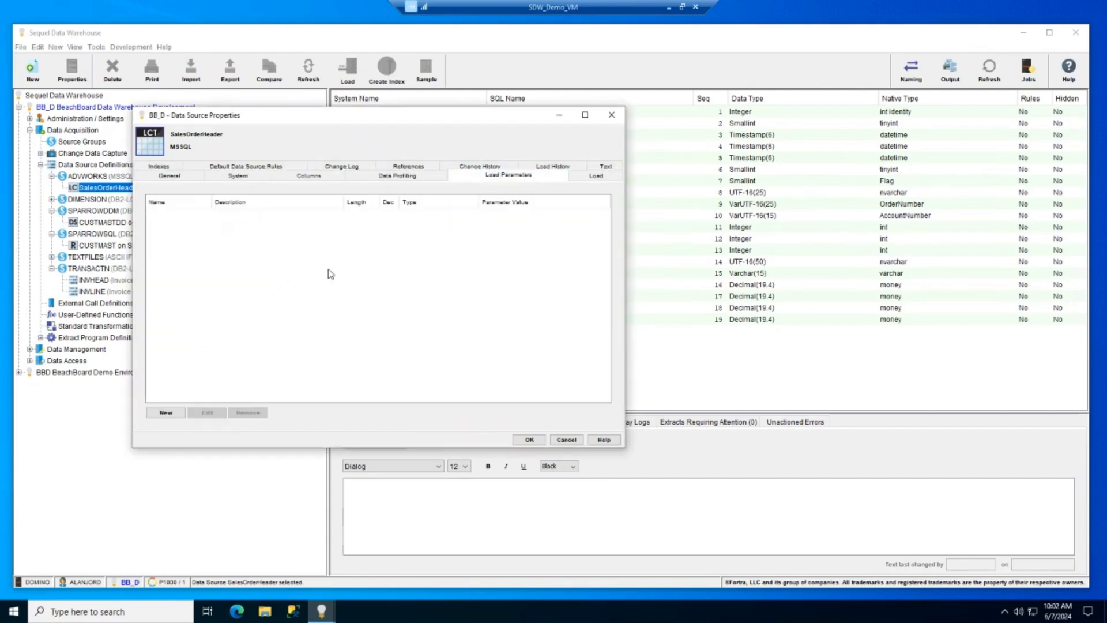
click(167, 412)
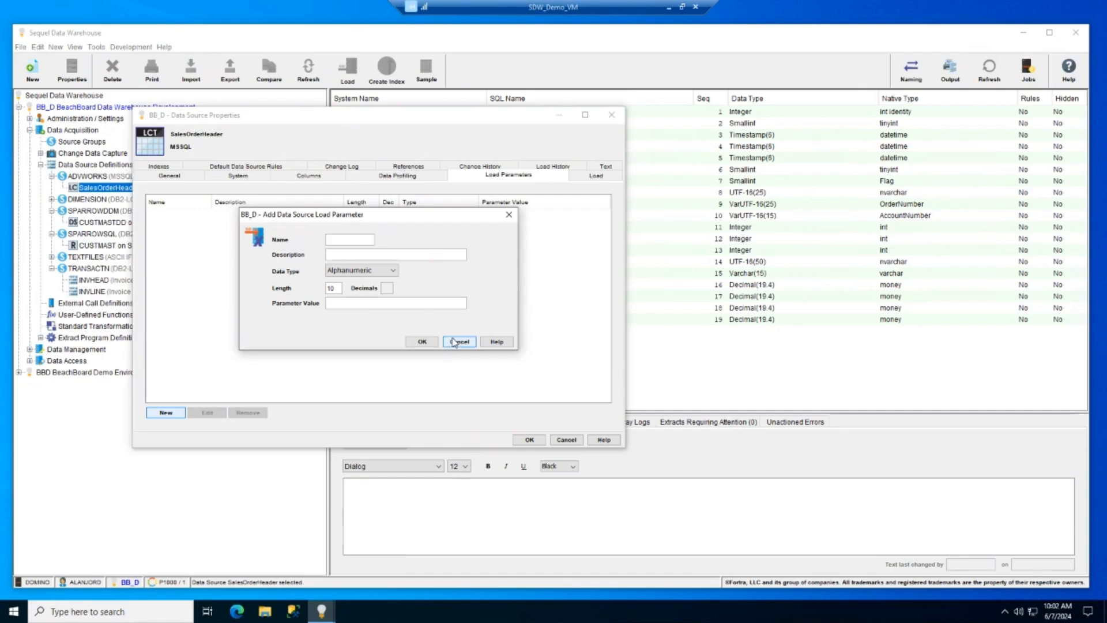
click(454, 341)
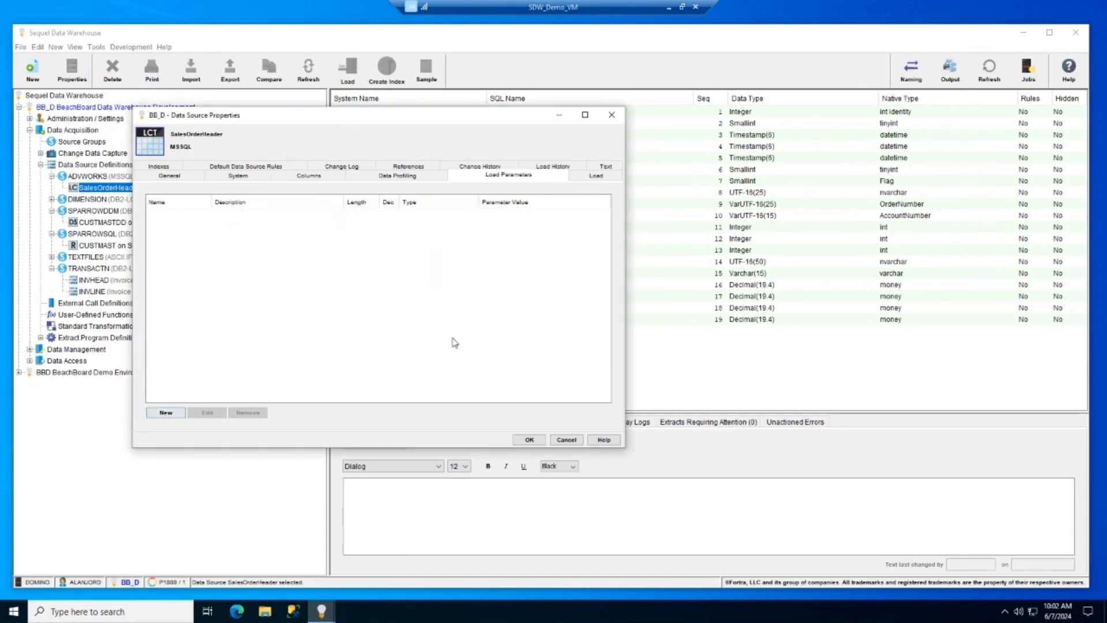
click(564, 440)
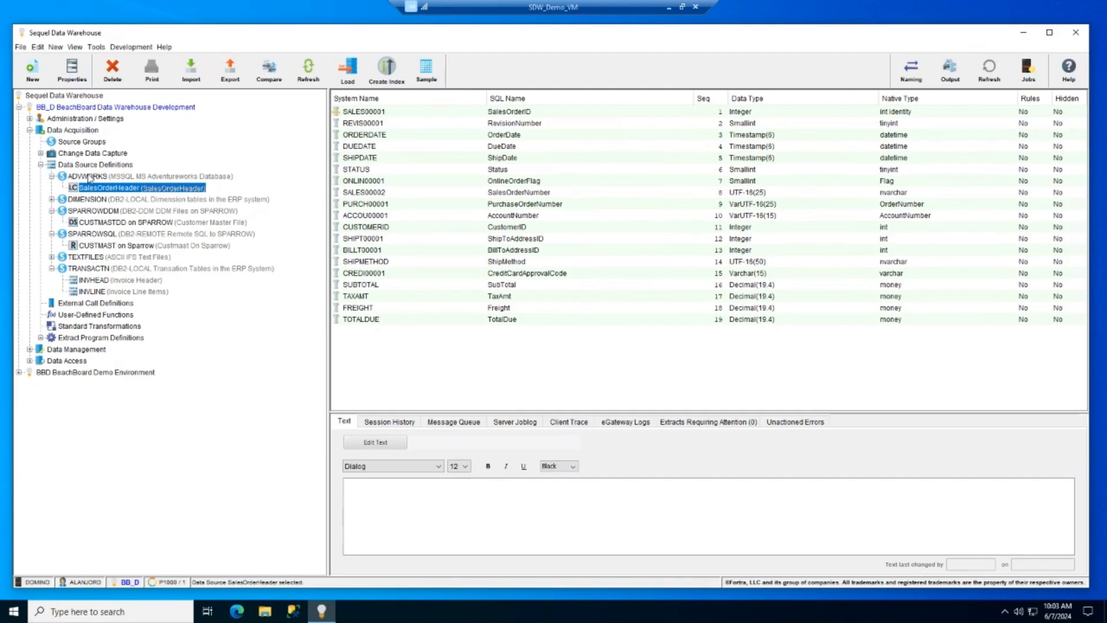
Step: Review the column definitions of the IFS_Customer data source in the TEXTFILES group and close its properties
click(78, 258)
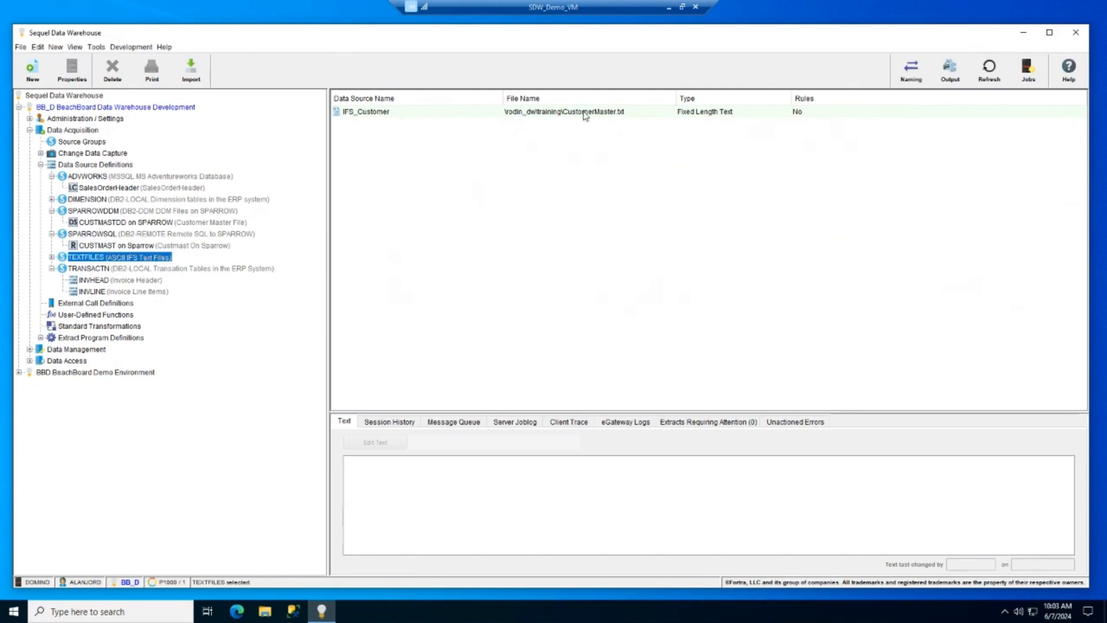
click(361, 118)
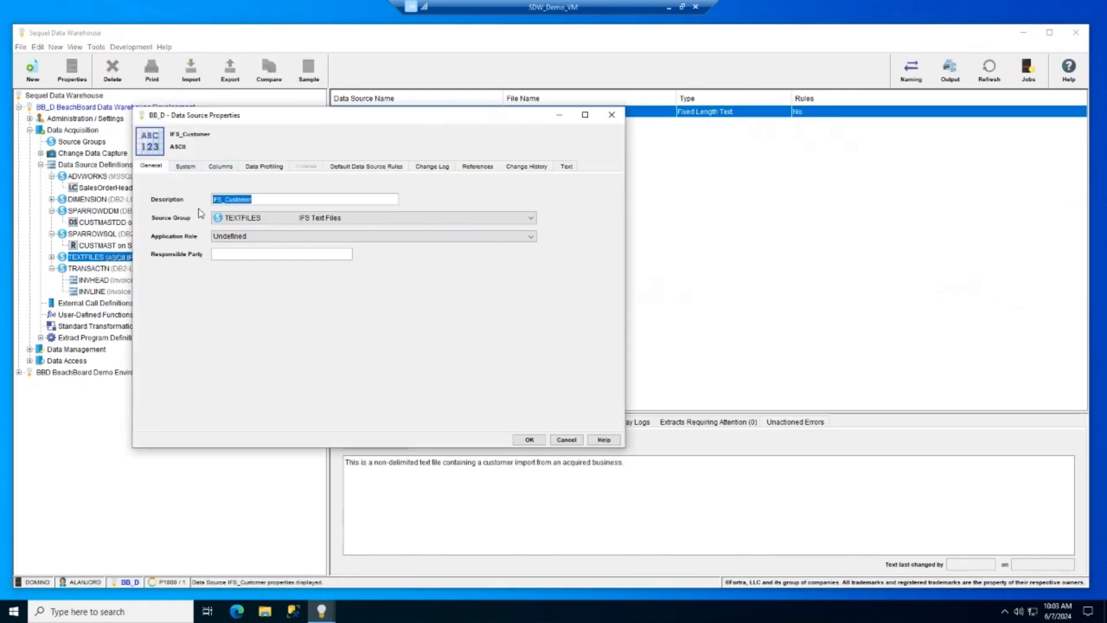
click(219, 167)
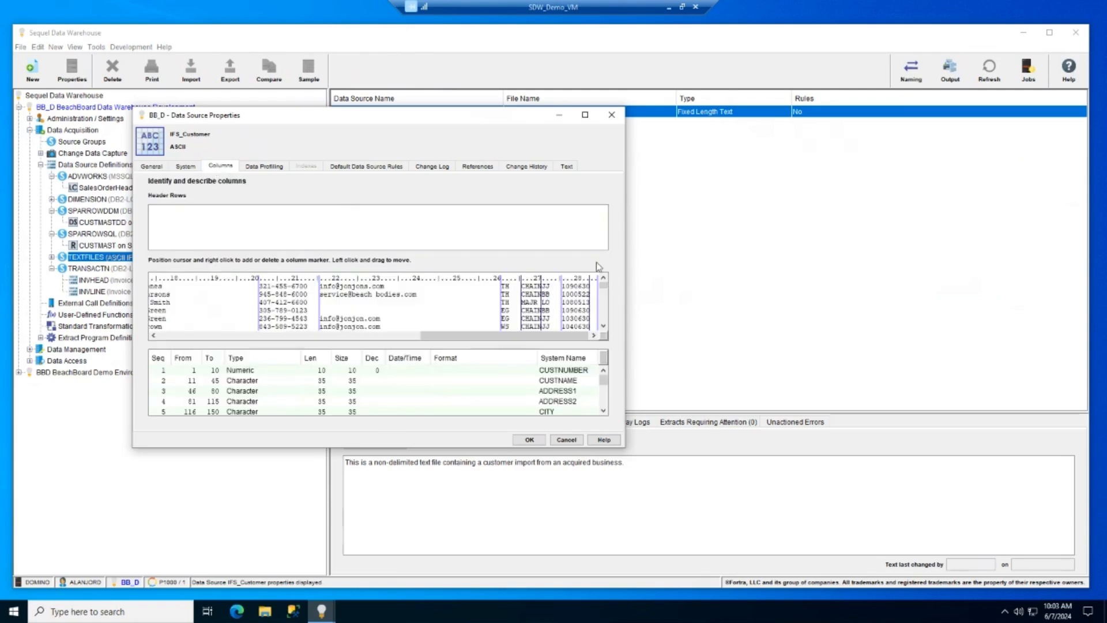
click(567, 440)
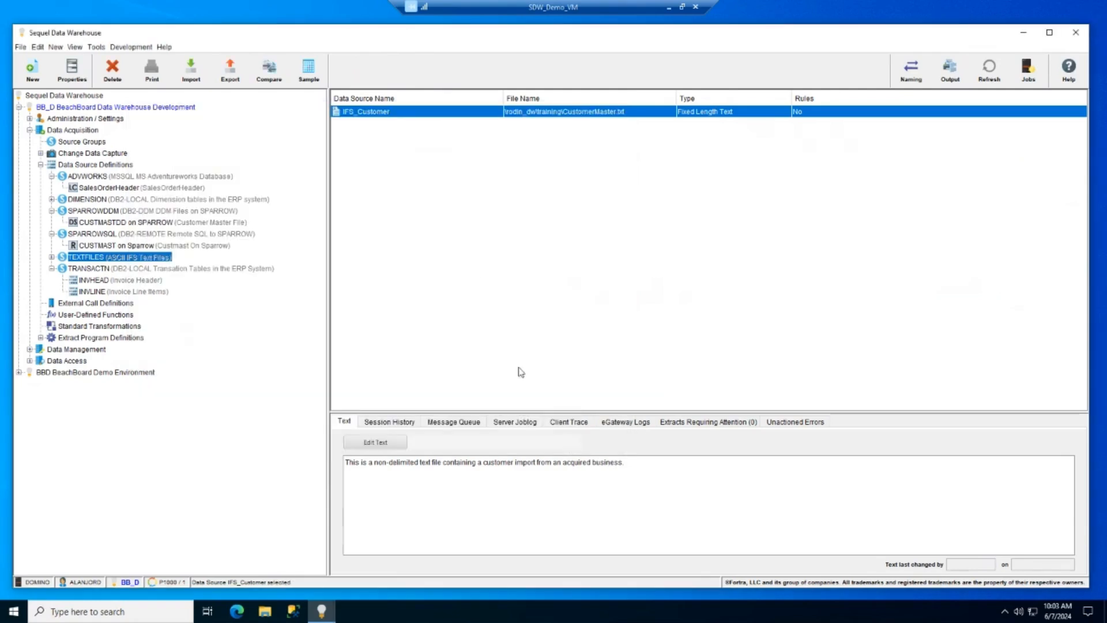
Step: Sample 1000 records of IFS_Customer, examine the fixed-length rows through to their last fields, and close the sample
click(312, 81)
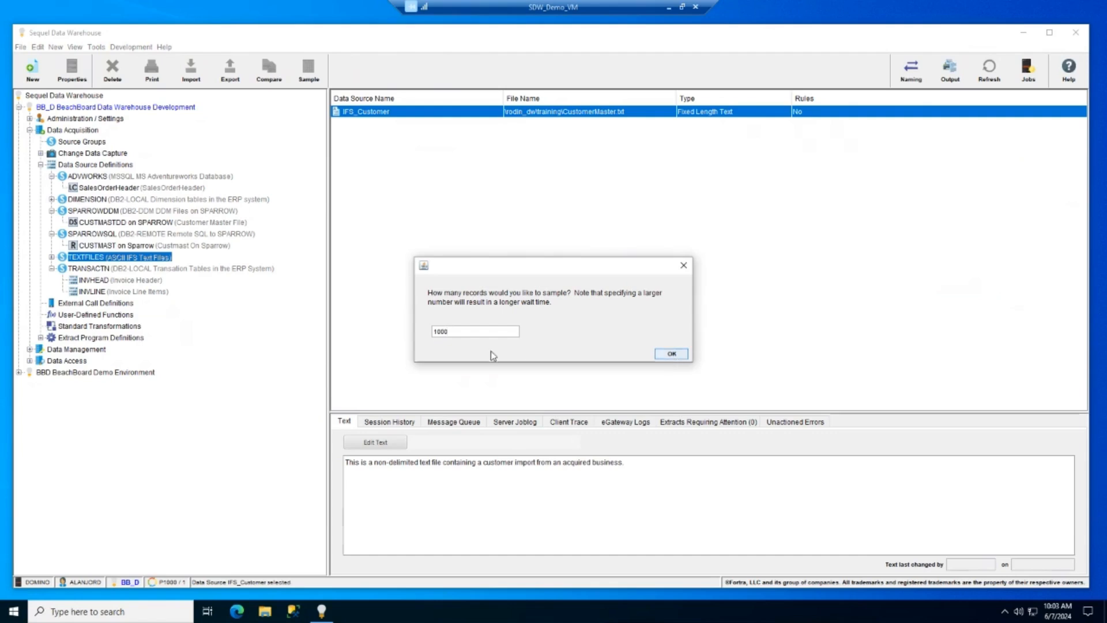
click(671, 354)
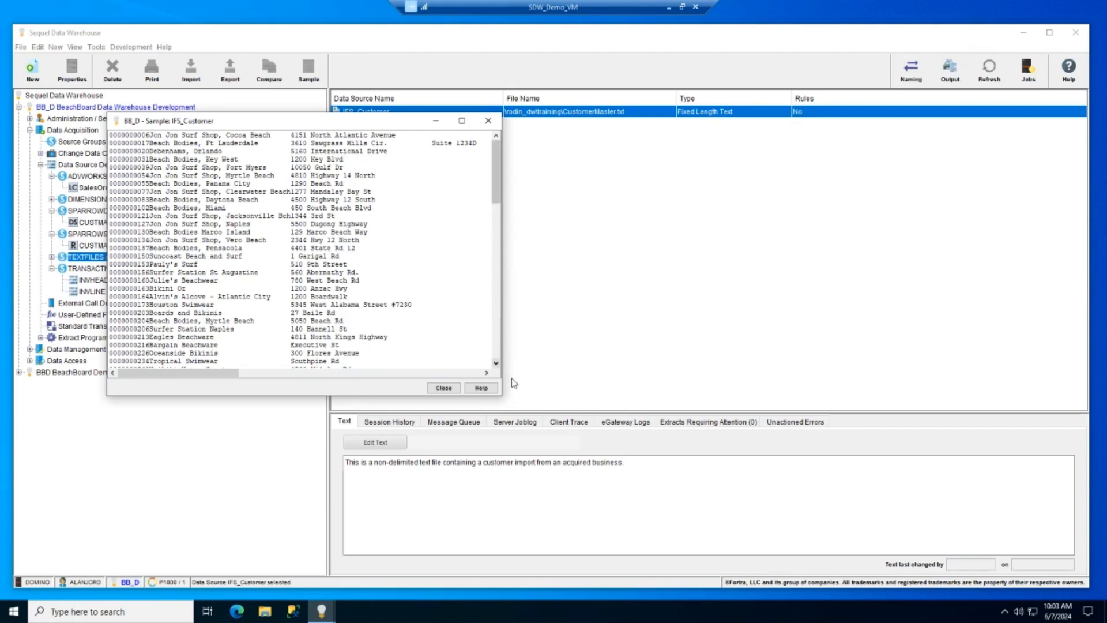
drag(502, 343, 990, 365)
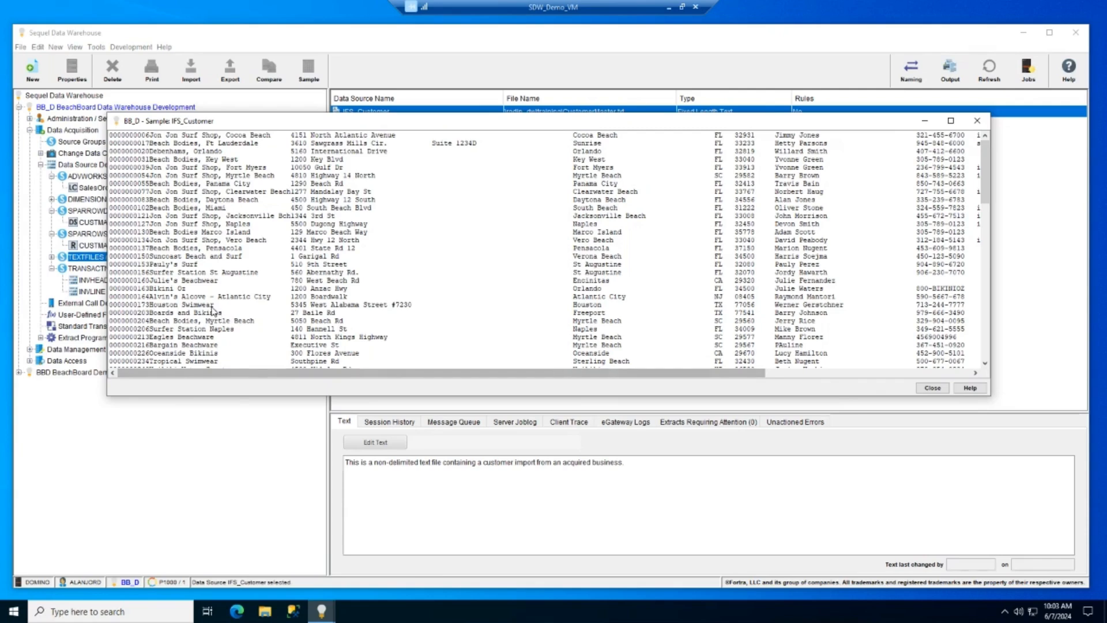
drag(180, 373, 534, 398)
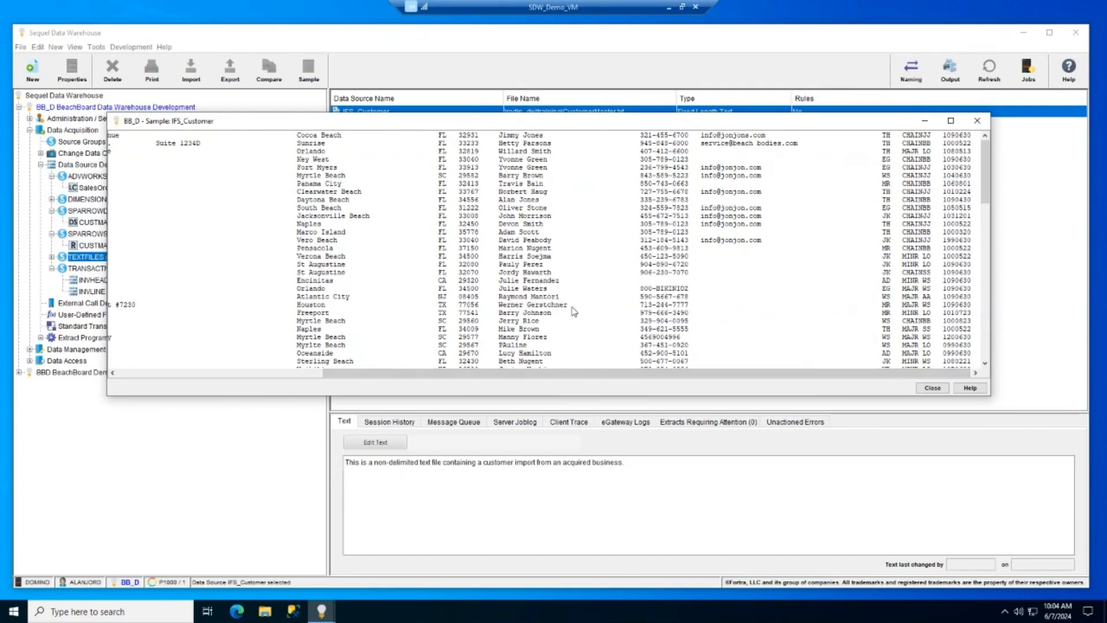
click(932, 388)
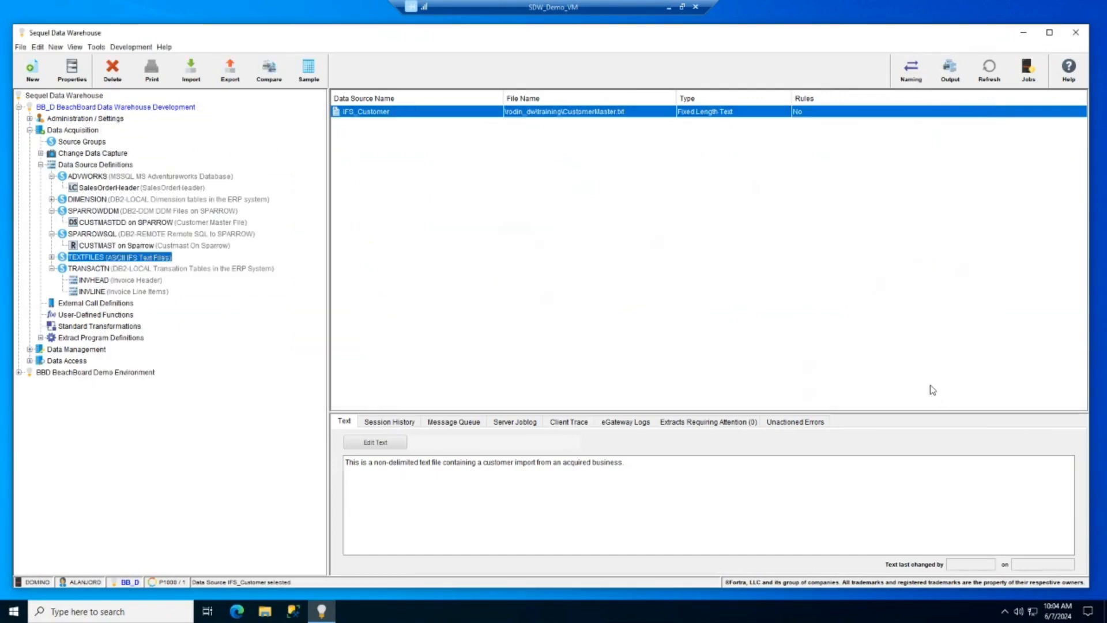
Step: Examine the column markers and the column definitions of IFS_Customer from CUSTNUMBER through FILLER, and close the properties without saving
click(72, 70)
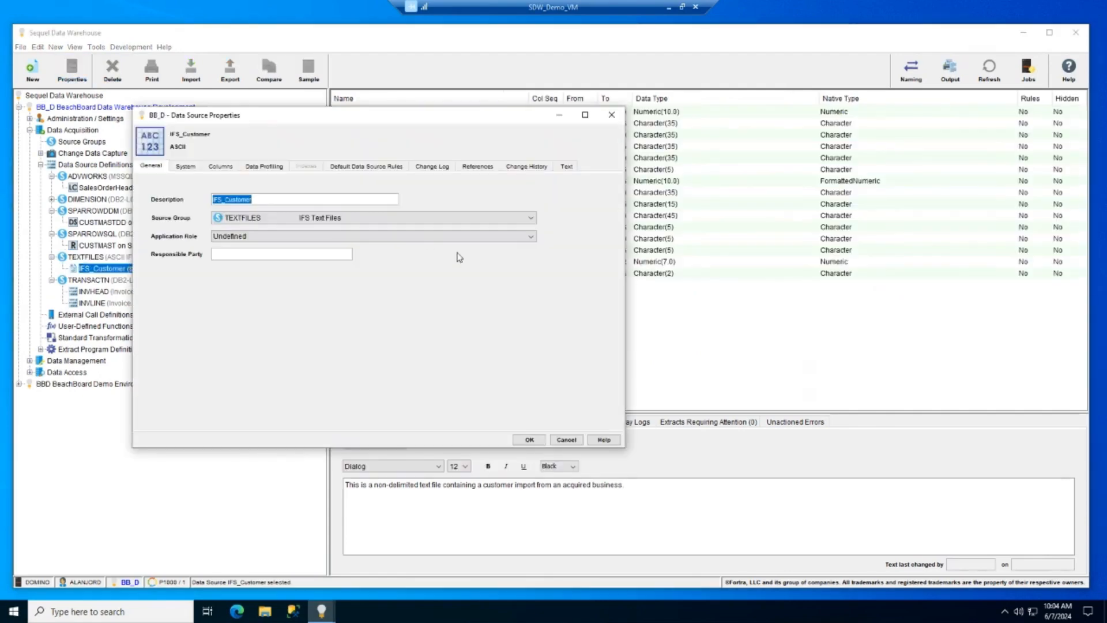
click(229, 168)
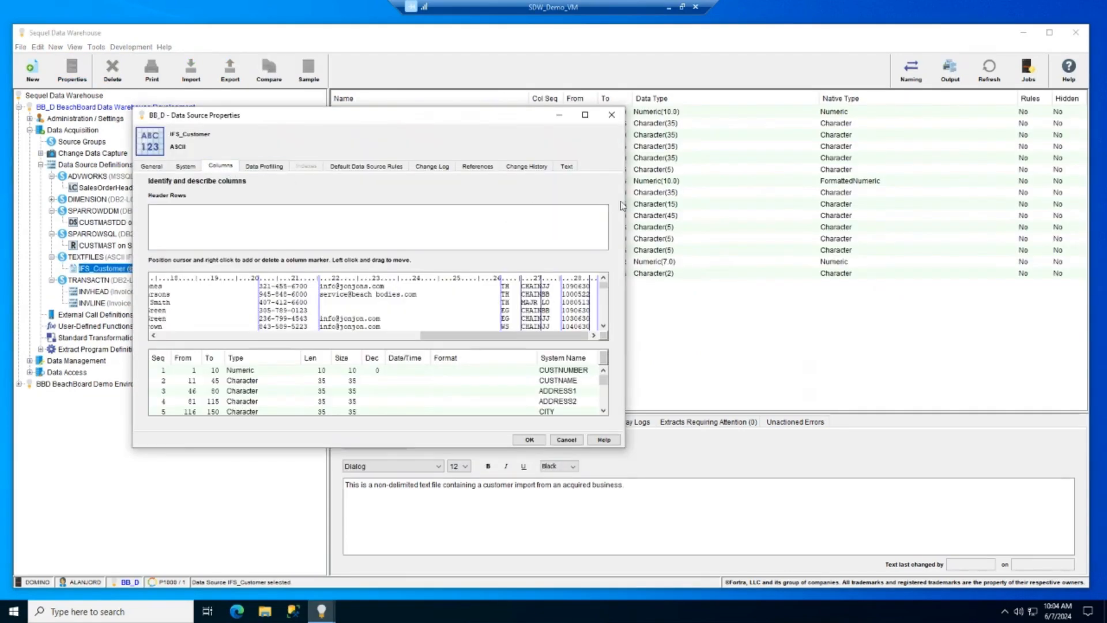
drag(627, 201, 953, 232)
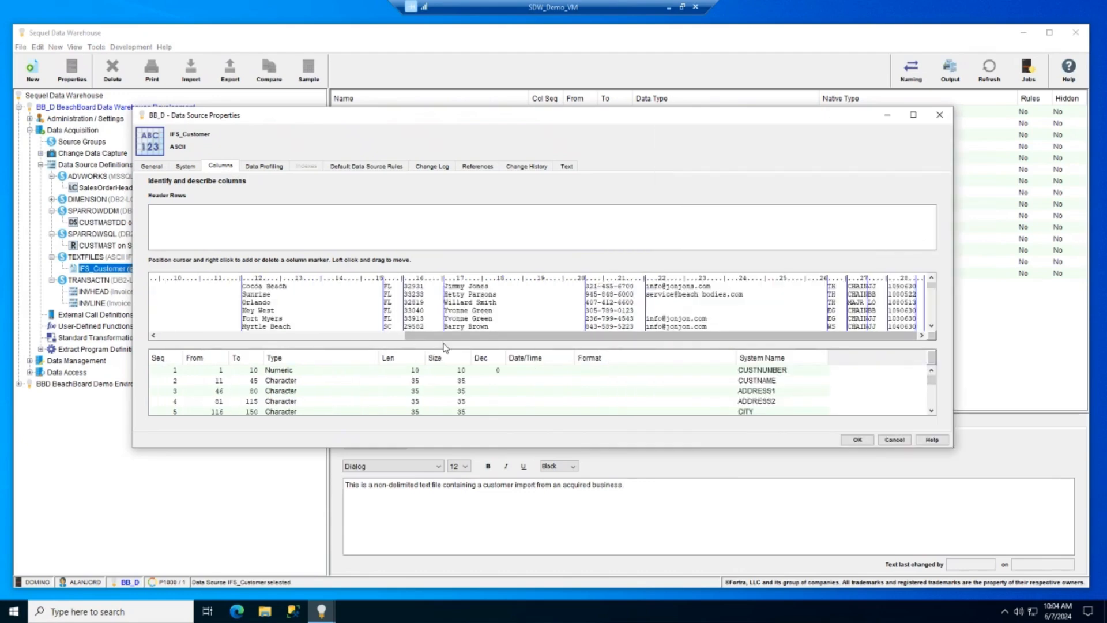
drag(448, 340, 157, 343)
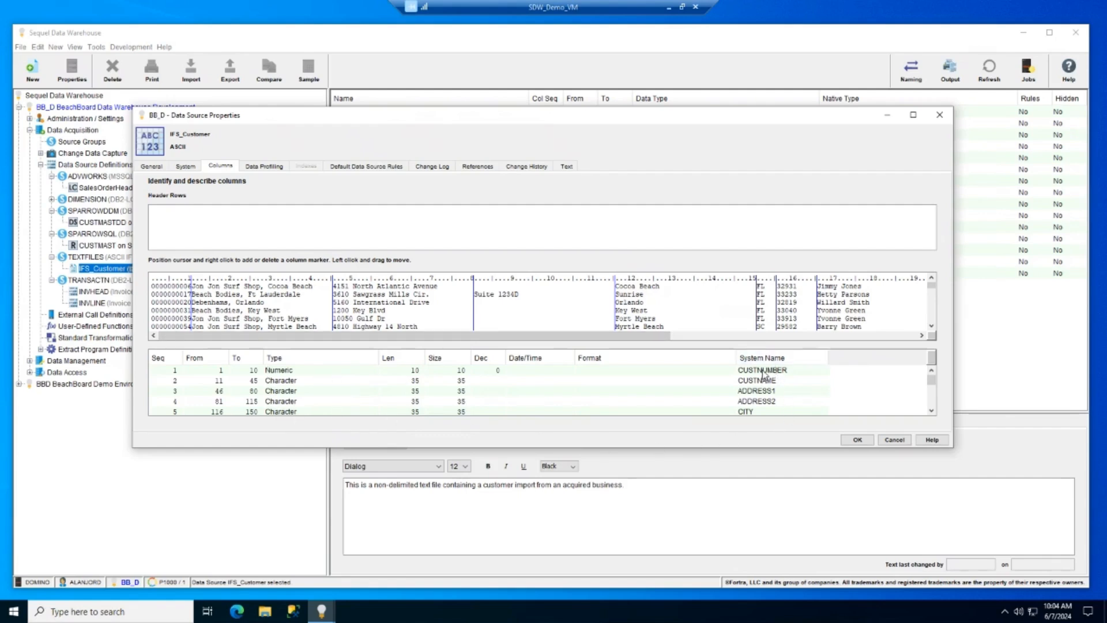
scroll(762, 410, down, 1)
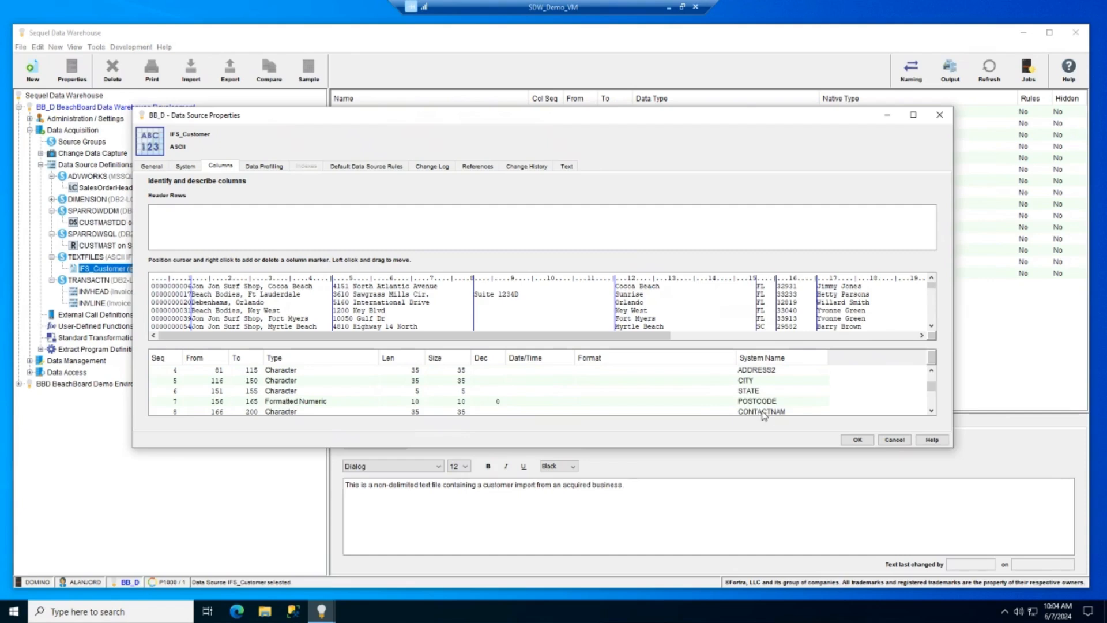
scroll(764, 414, down, 2)
scroll(763, 410, down, 1)
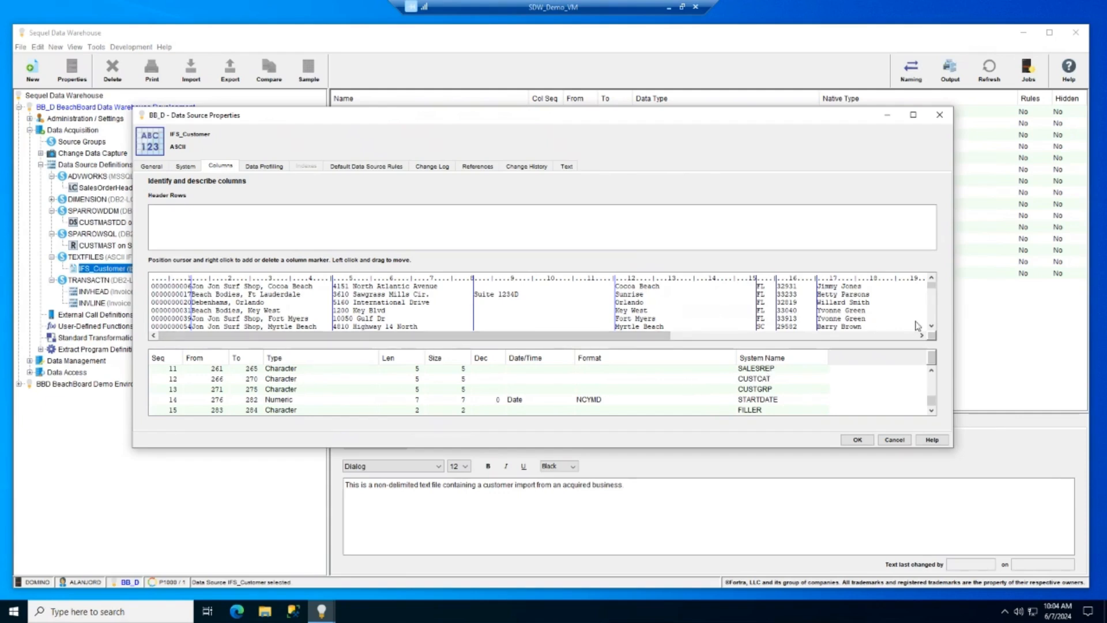
click(894, 440)
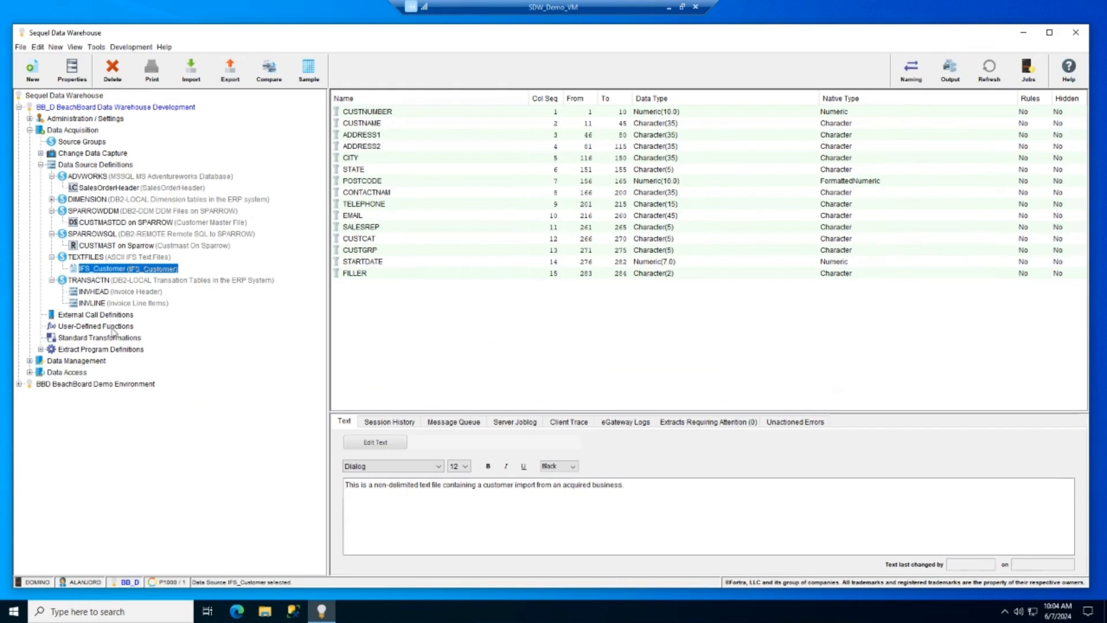
Step: Start introducing an ASCII text file data source named ZipCodes in the TEXTFILES group, using zip_code_database.csv from the training folder
click(35, 72)
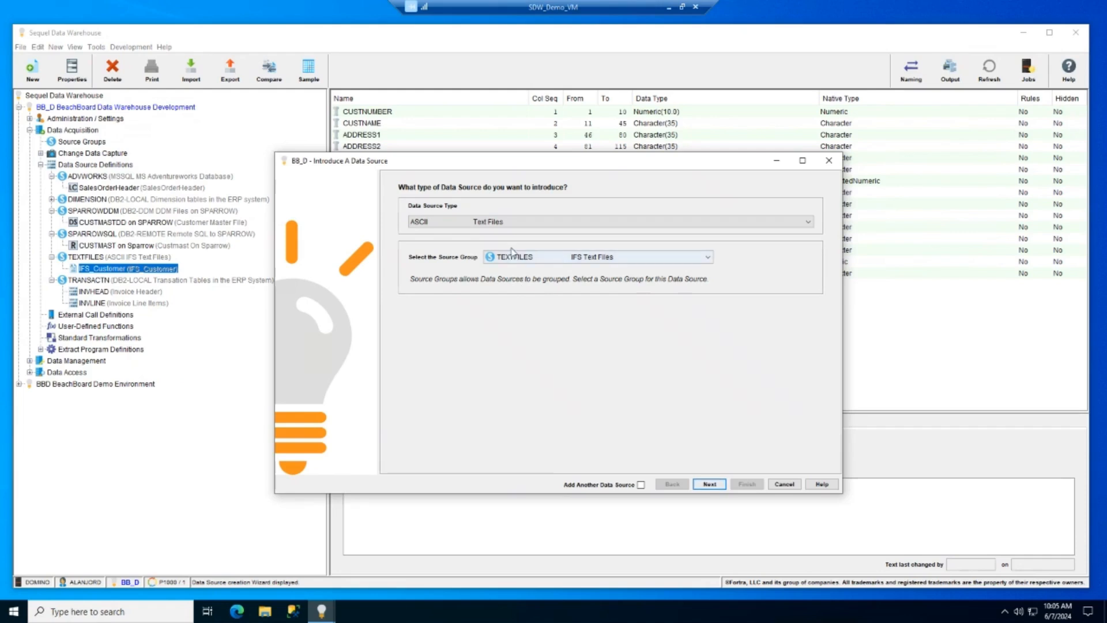
click(709, 484)
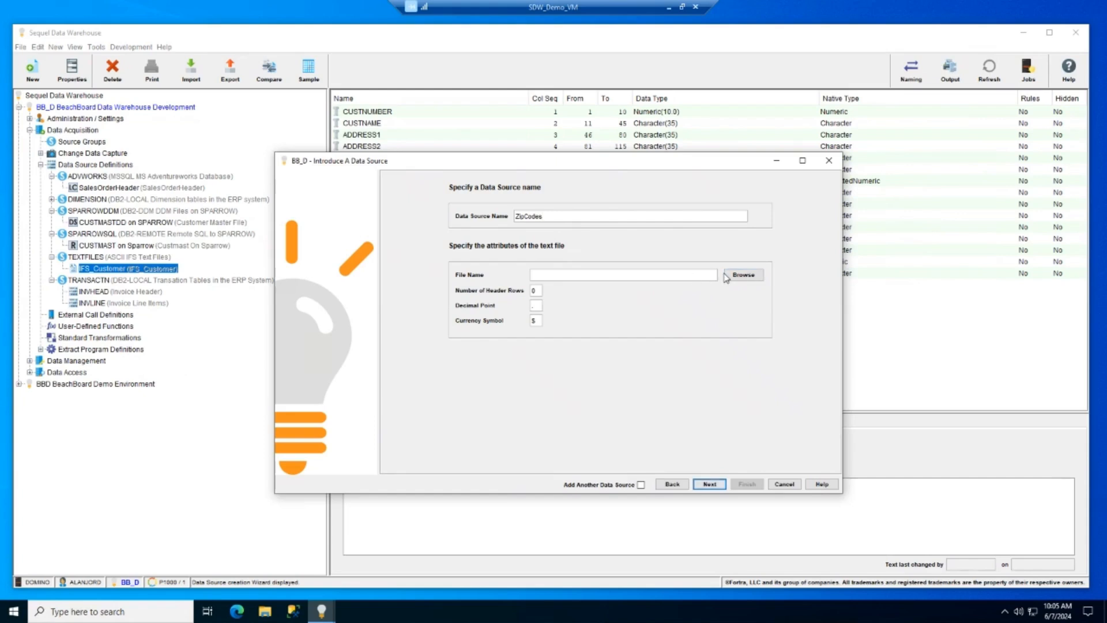
click(743, 275)
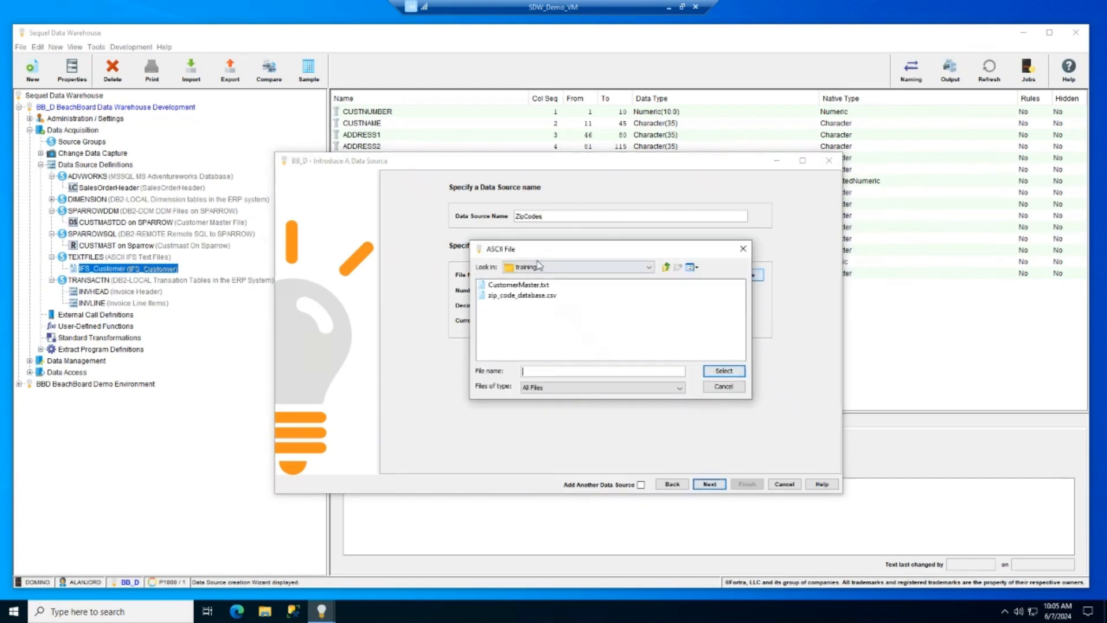
click(502, 297)
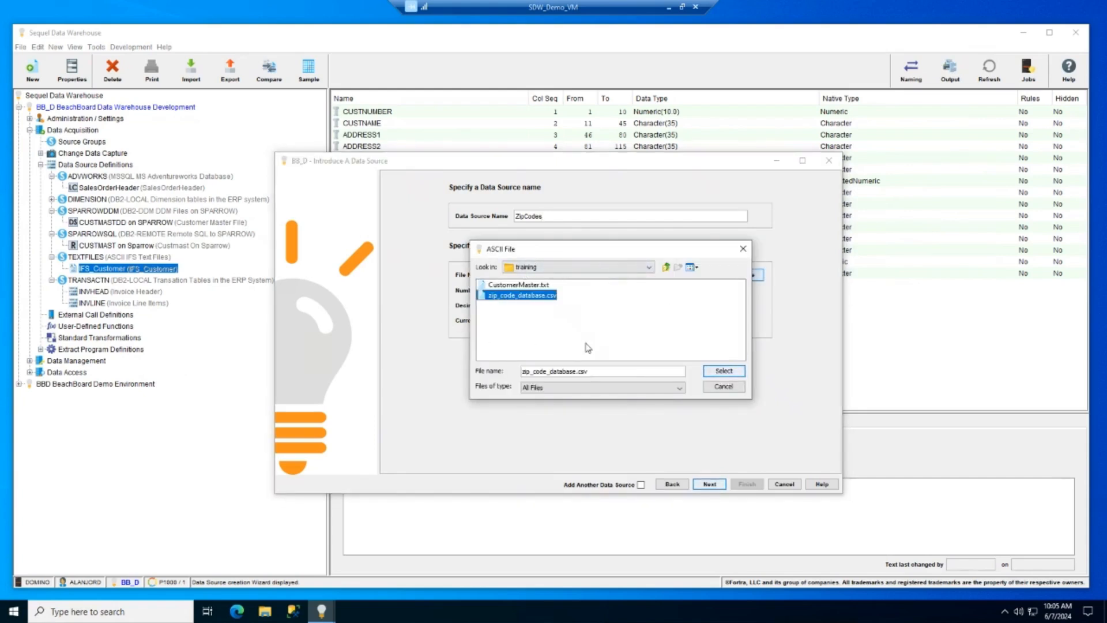
click(724, 371)
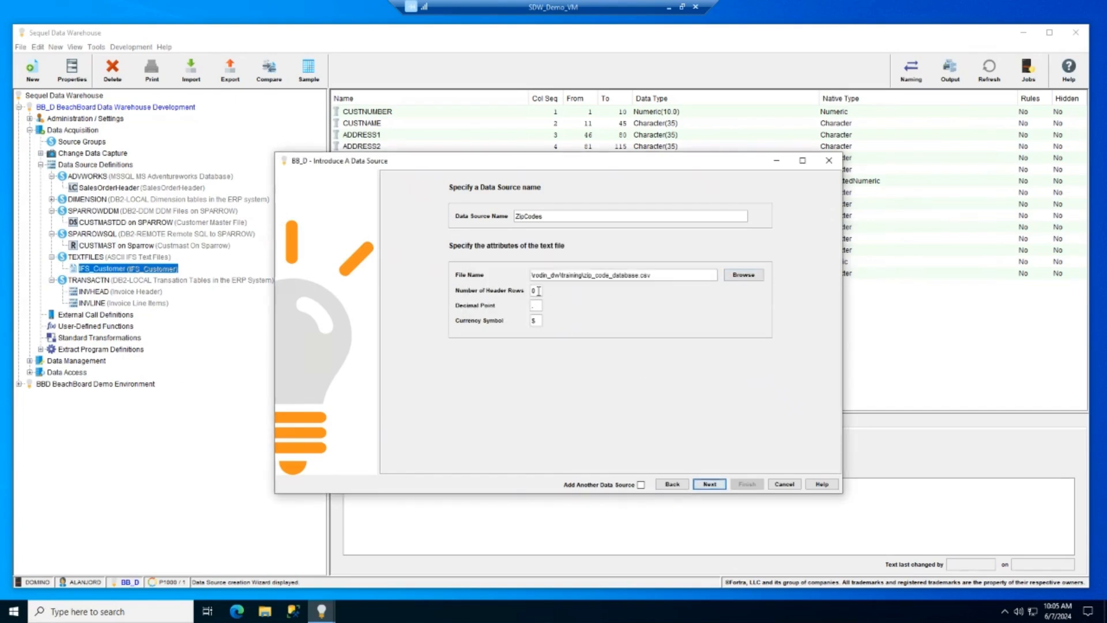
Step: Set the number of header rows to 1 for ZipCodes and inspect a maximum of 1000 records to determine the columns
drag(538, 290, 527, 290)
text(1)
click(710, 485)
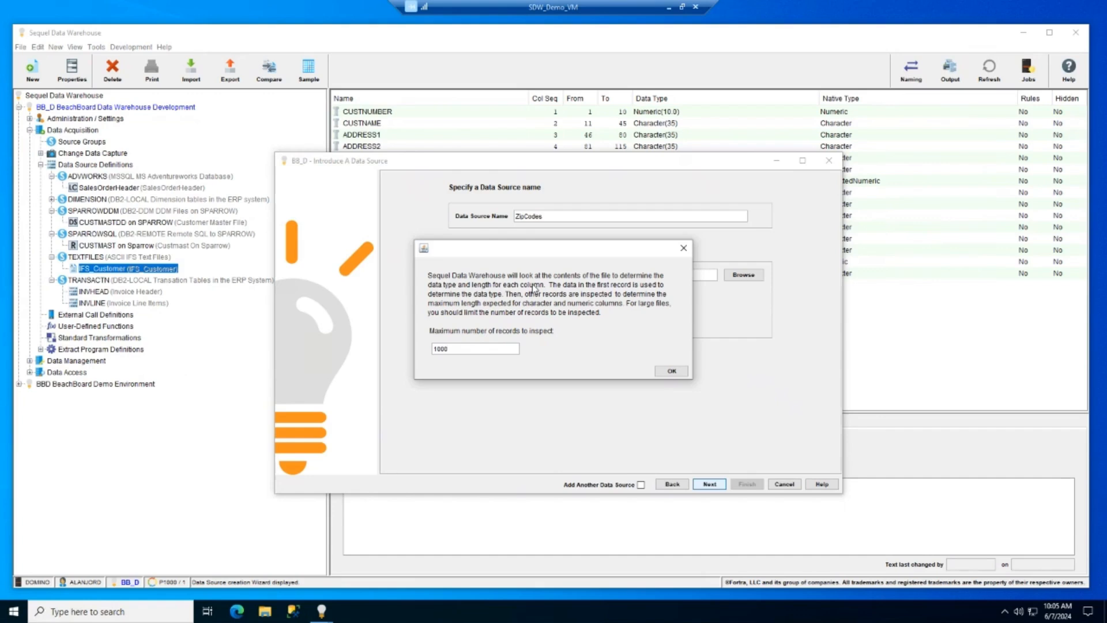
click(672, 371)
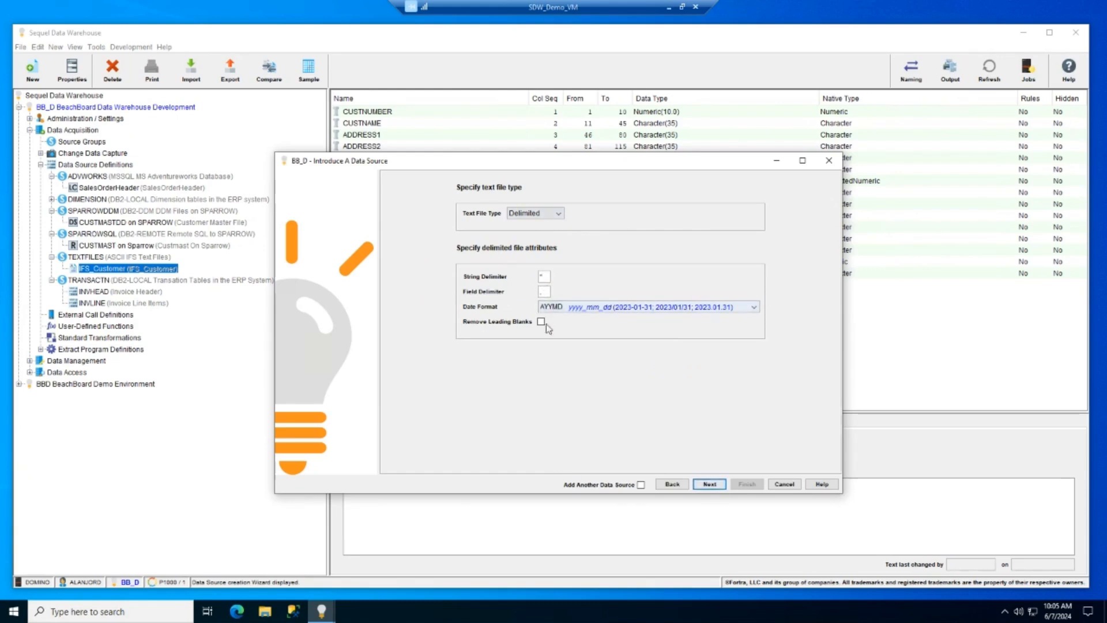
Step: Accept the Delimited file type with date format AYYMD for ZipCodes, and use the selected header row for the column names
click(573, 310)
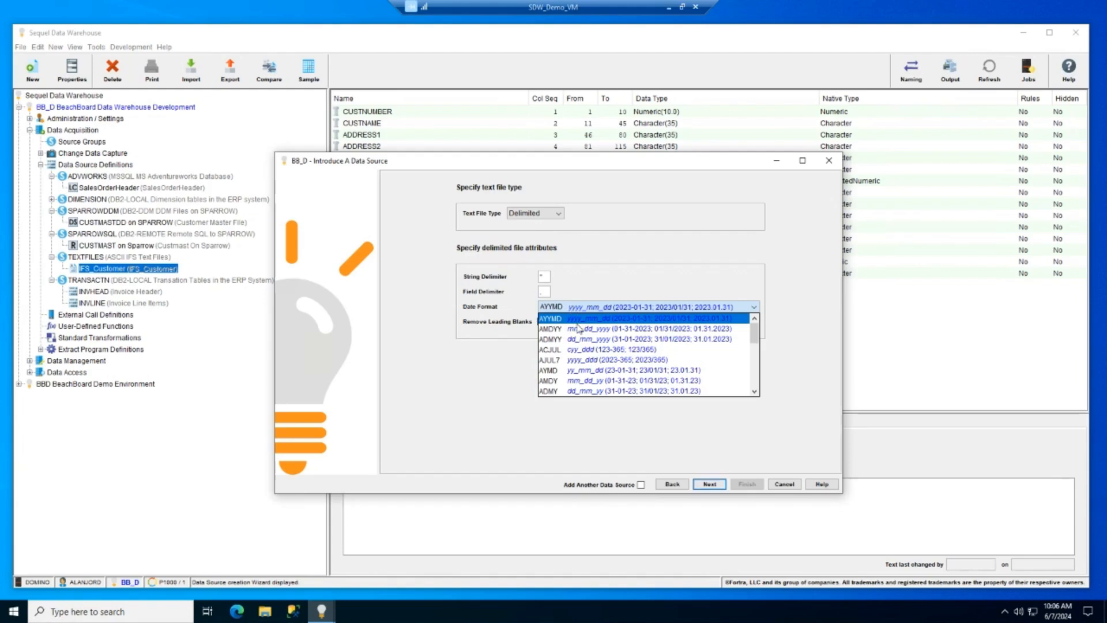
click(617, 278)
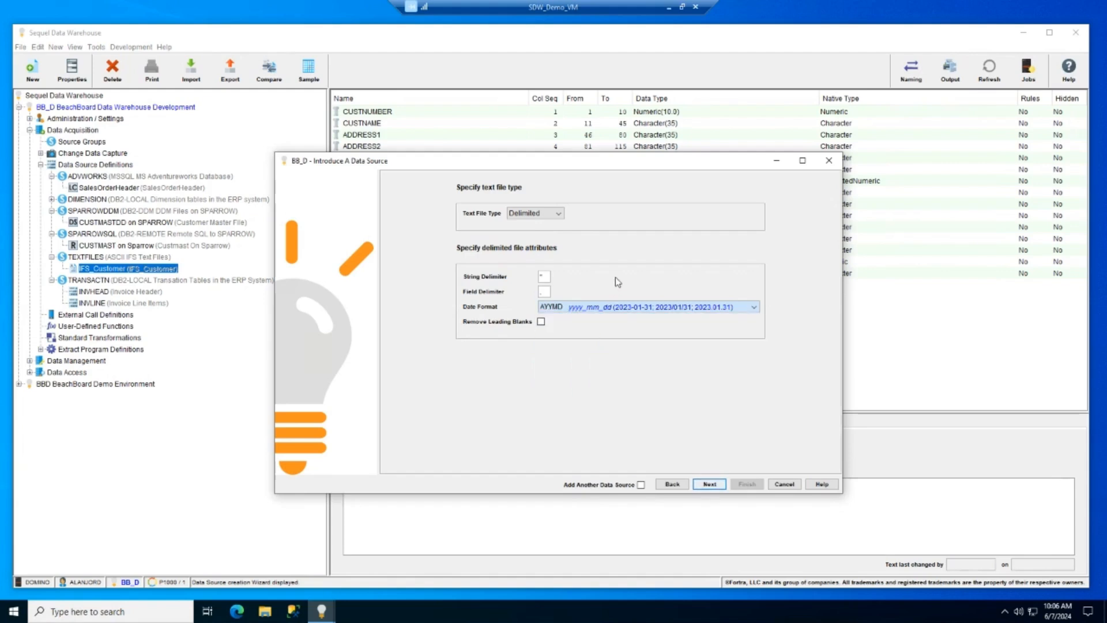
click(710, 485)
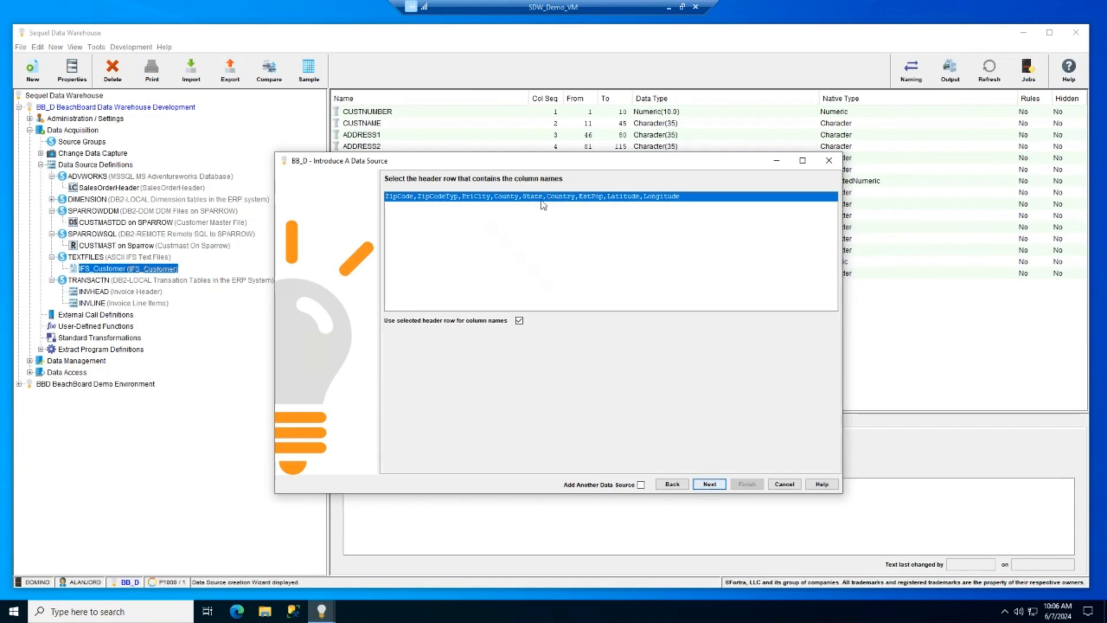
click(710, 485)
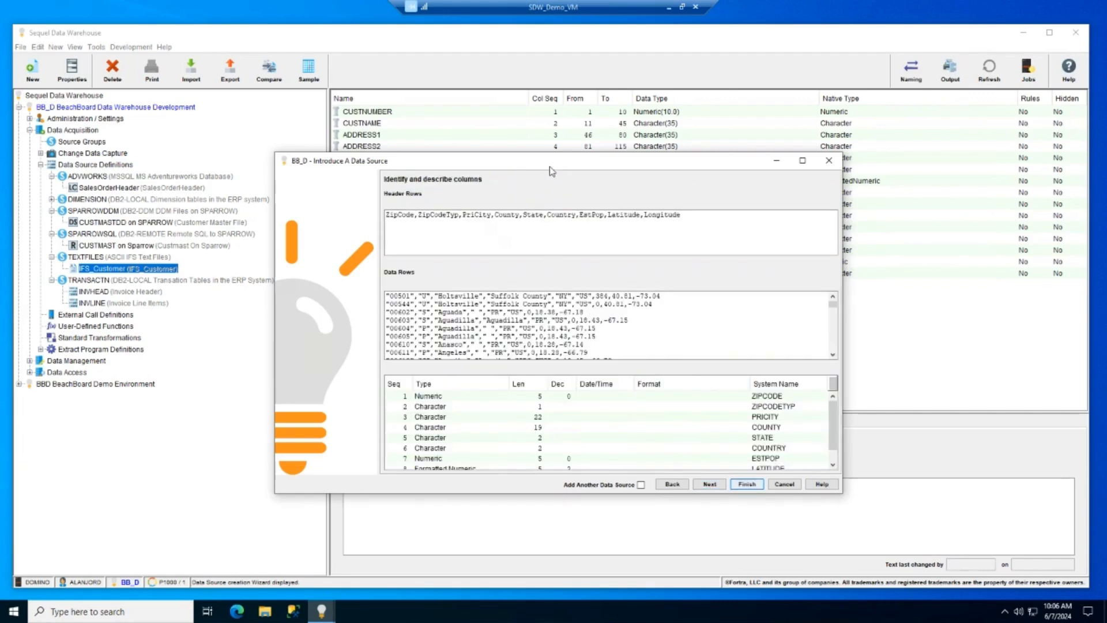
Step: Review the detected ZipCodes columns and data rows, accept them as they are, and finish adding the data source without descriptive text
drag(543, 167, 489, 141)
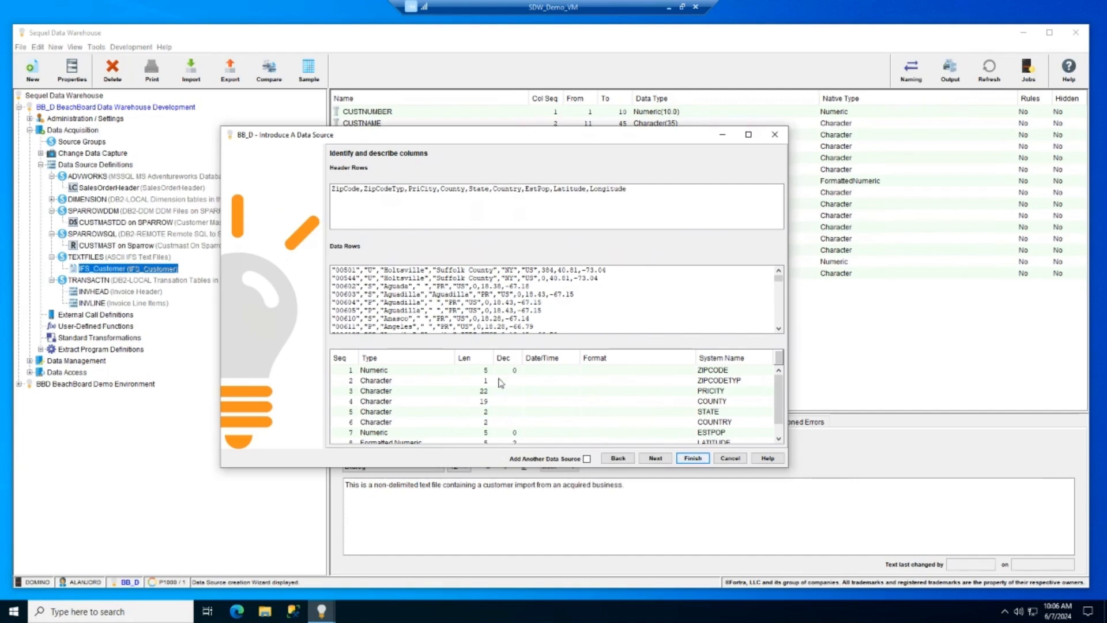
scroll(401, 386, down, 1)
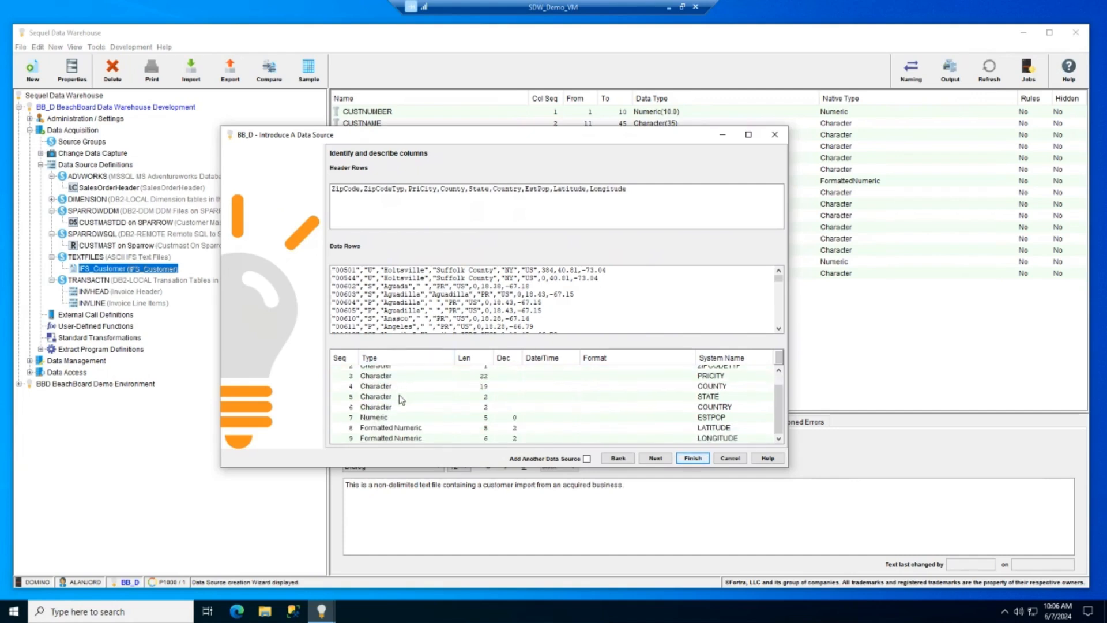
scroll(403, 396, up, 2)
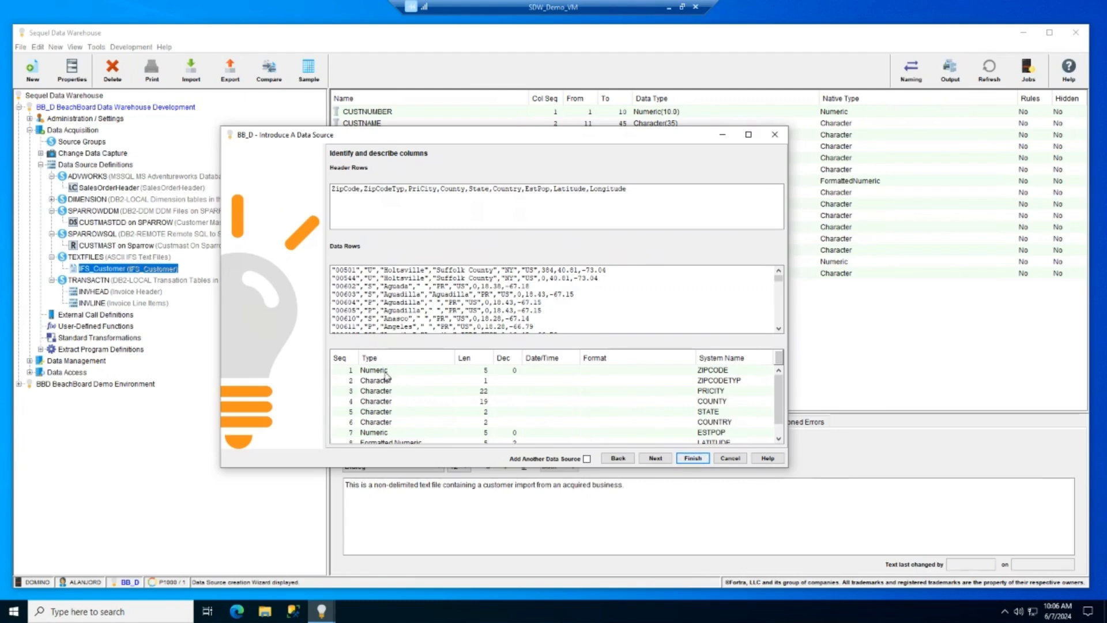
scroll(340, 324, down, 15)
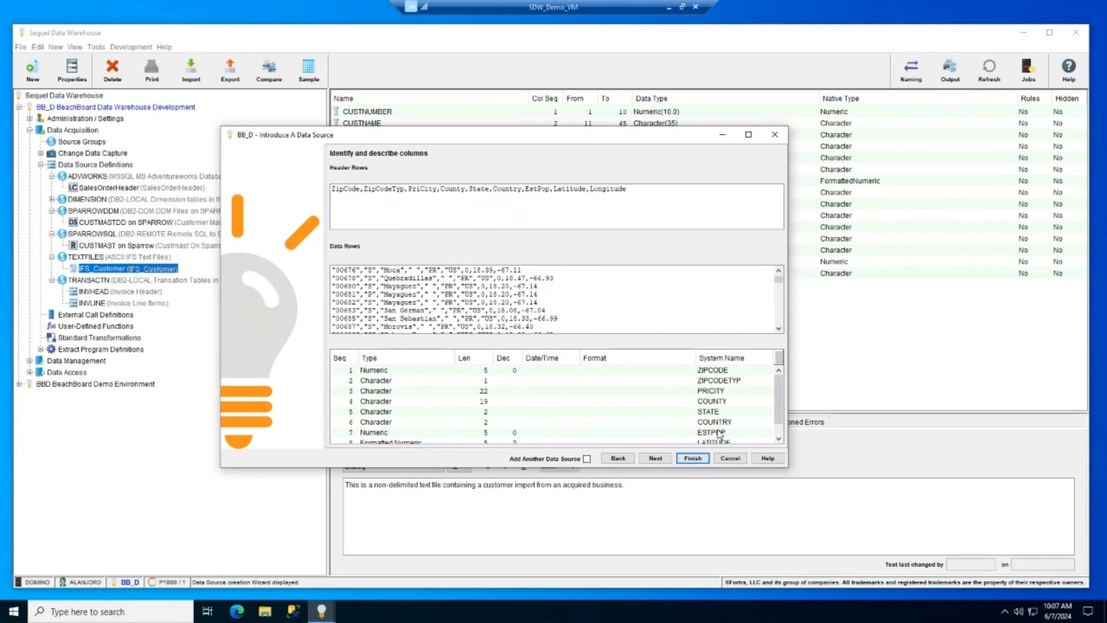
click(655, 459)
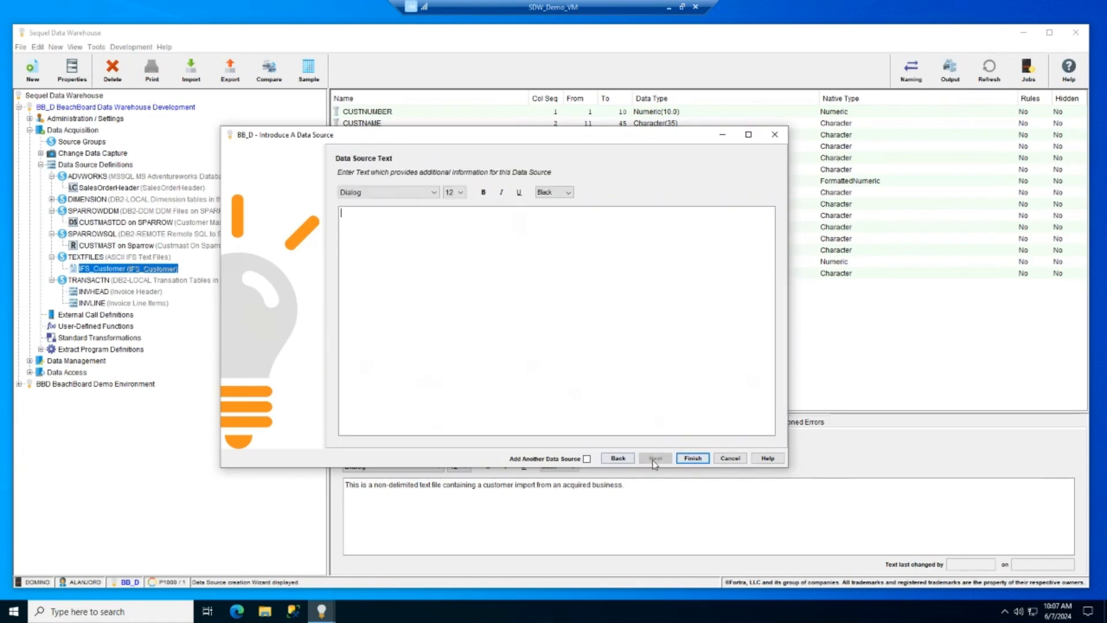
key(Return)
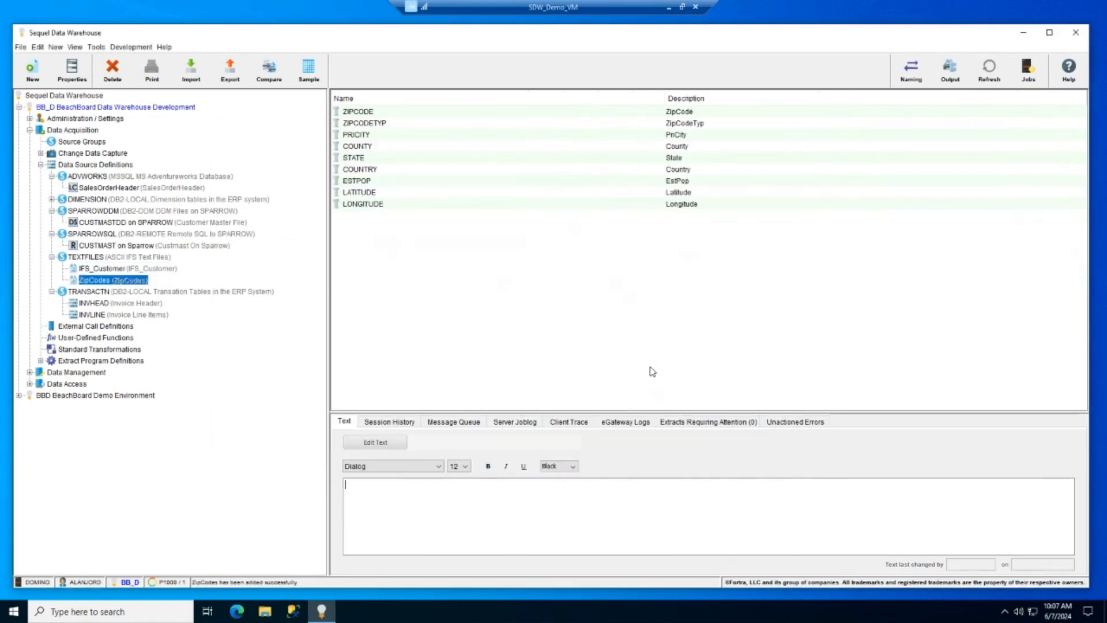